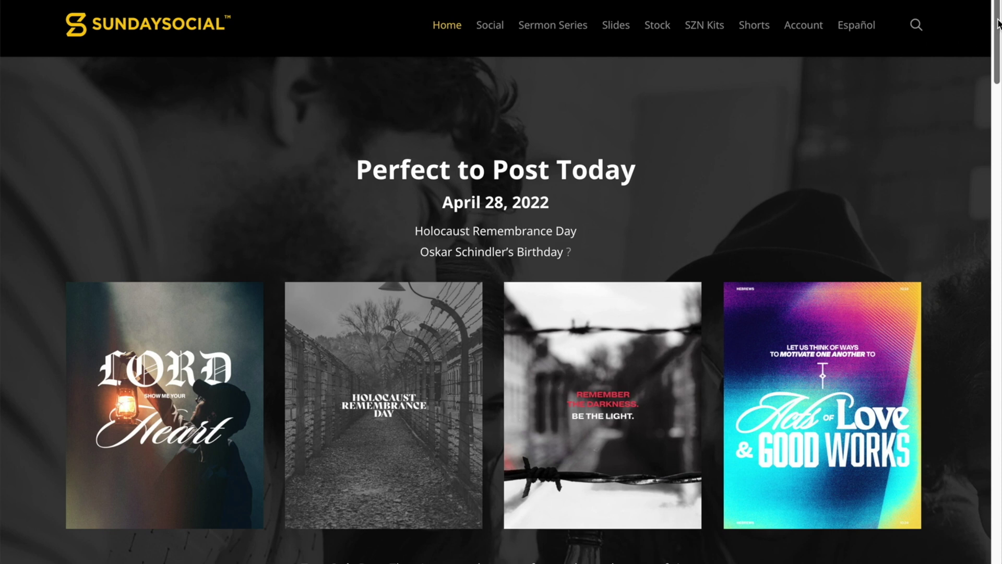
Open the social media graphics gallery from the Social menu and scroll through its thumbnail grid
left_click_drag(998, 26, 998, 1)
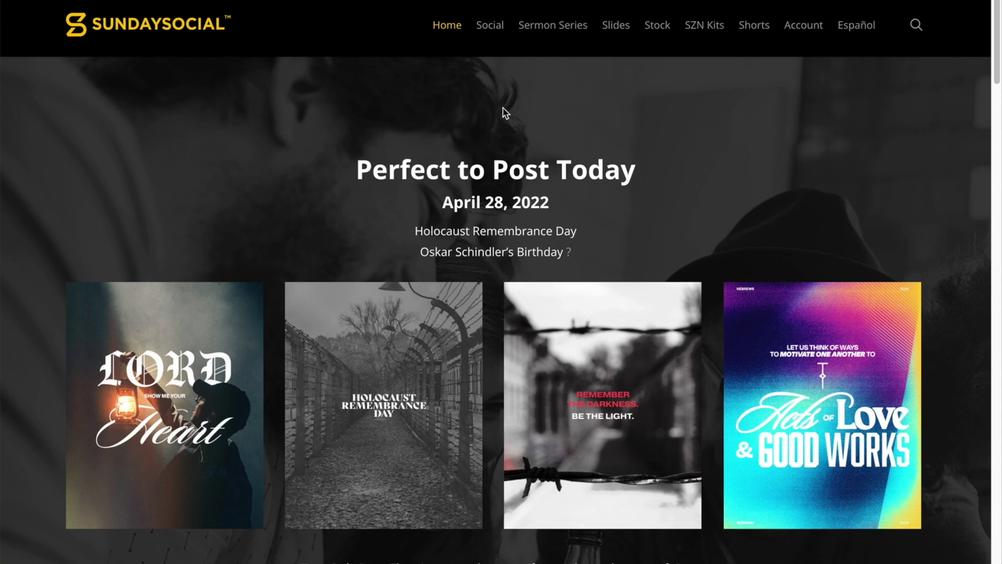
mouse_move(488, 27)
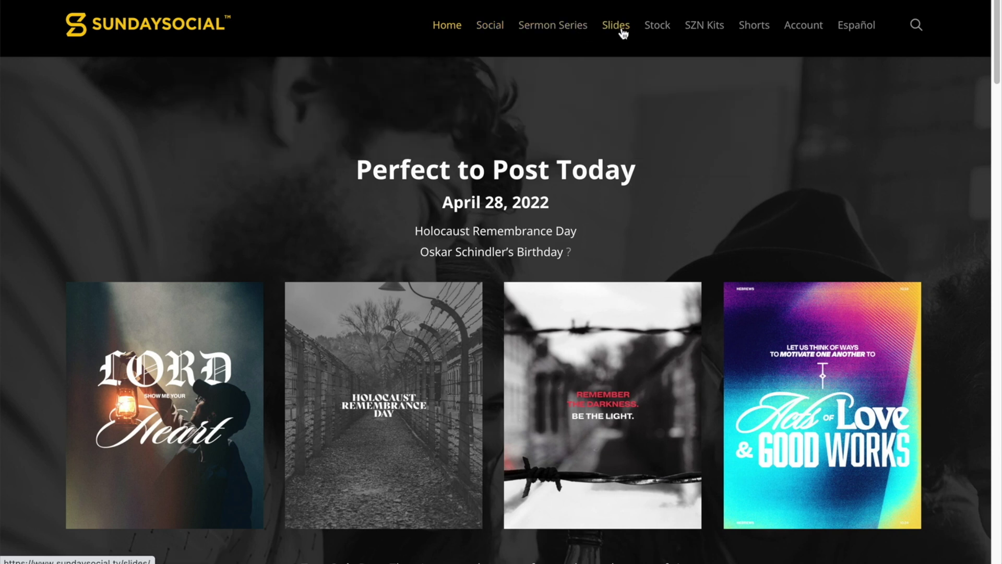
mouse_move(659, 38)
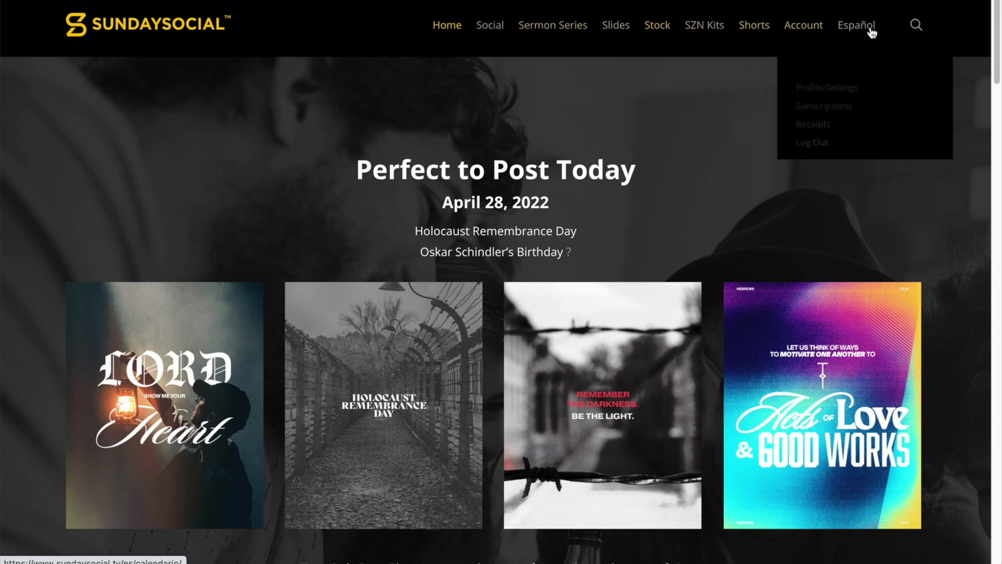
left_click(495, 27)
scroll(955, 206, "down", 2)
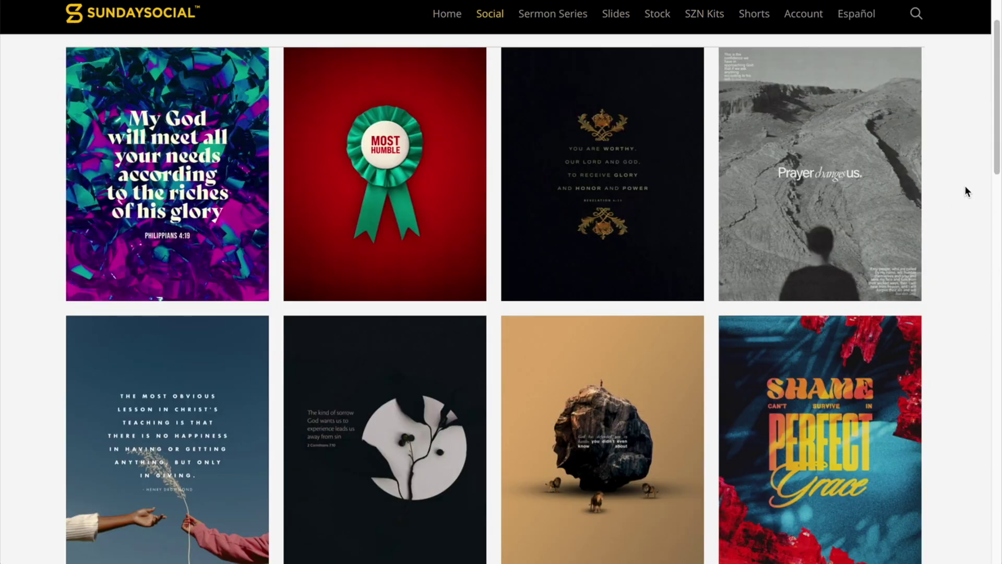
scroll(965, 186, "down", 2)
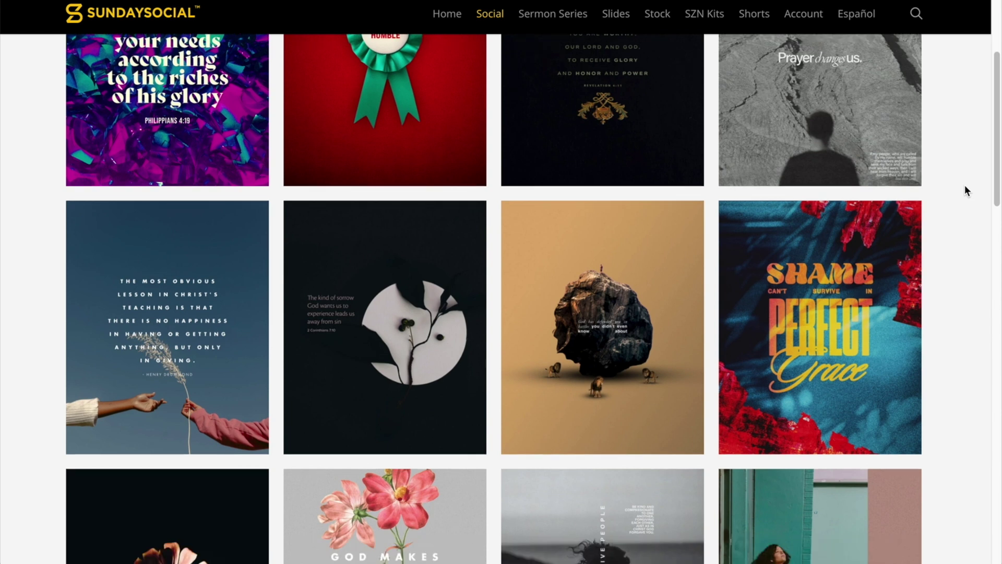
left_click_drag(997, 132, 978, 215)
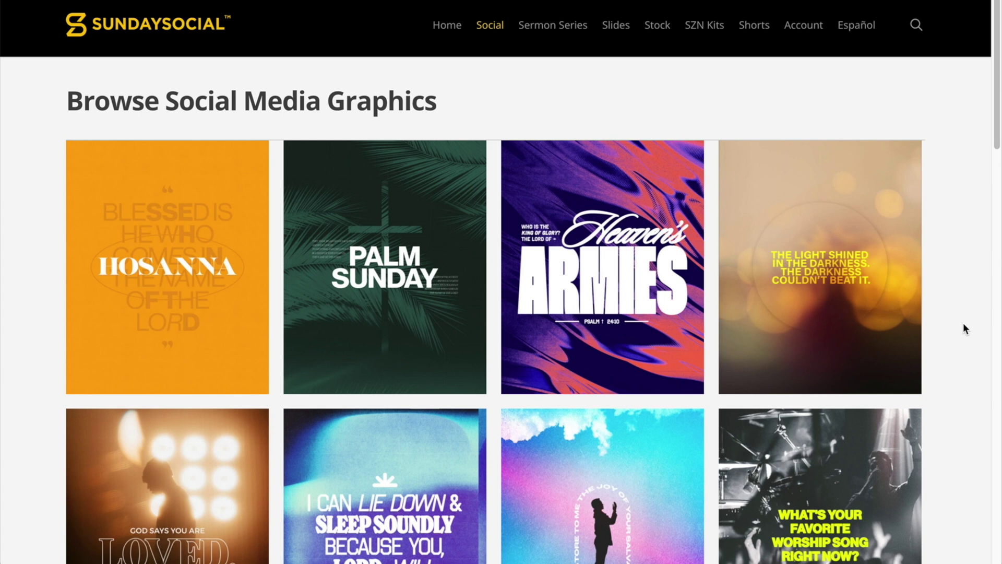
Open the detail page of 'The light shined in the darkness' graphic
mouse_move(875, 352)
left_click(875, 352)
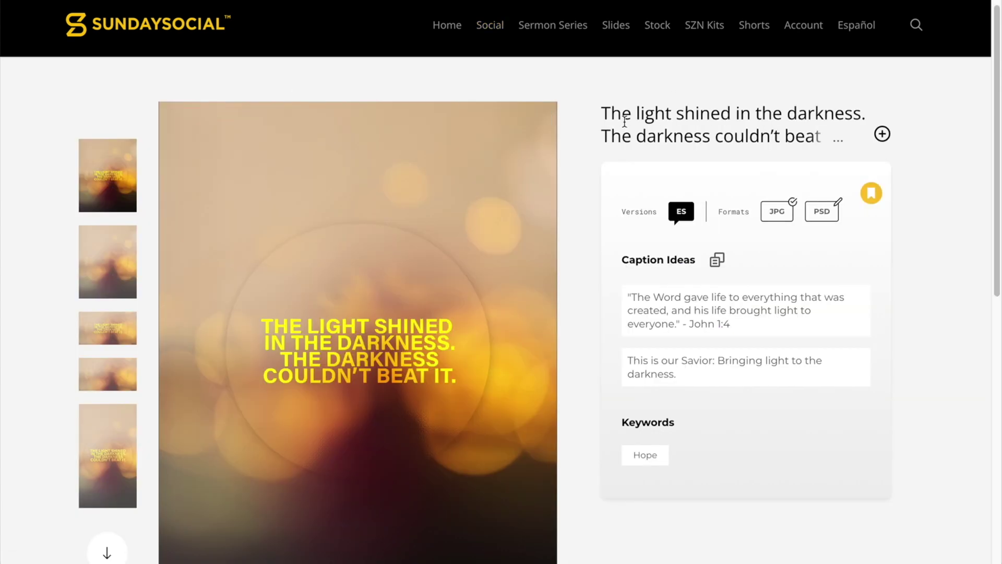
scroll(578, 107, "down", 2)
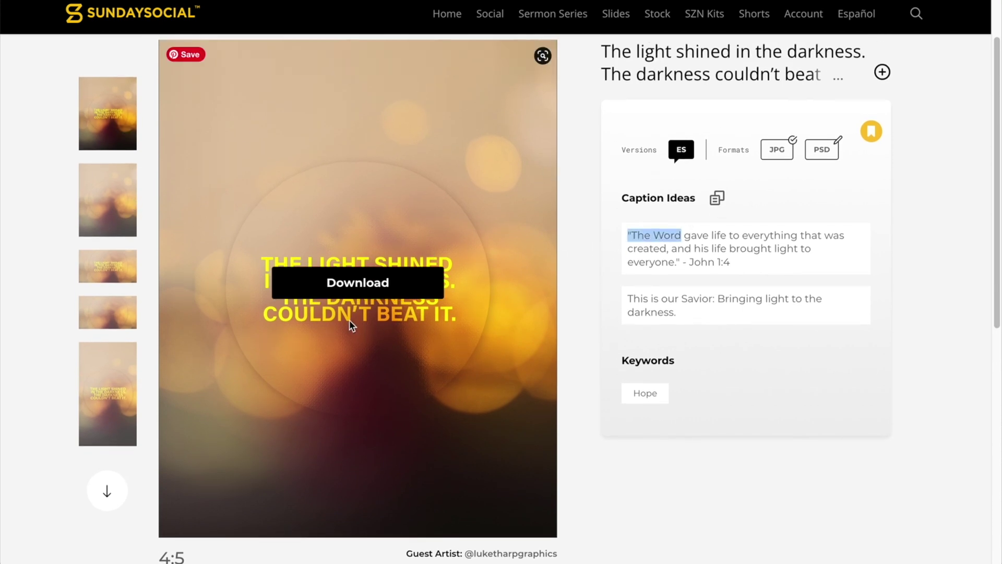
Preview the graphic's text-free version and its 16:9 landscape version
left_click(117, 215)
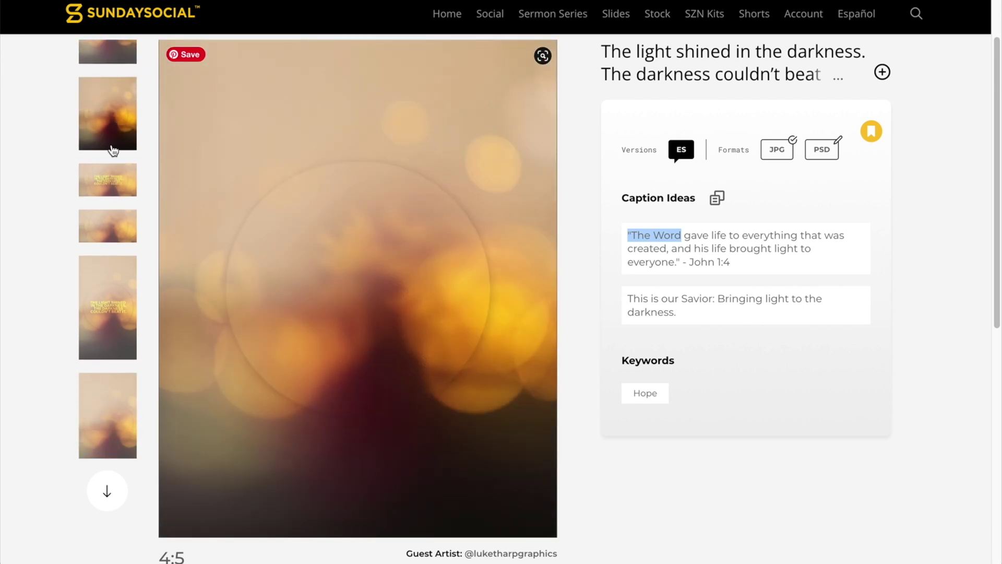
left_click(116, 226)
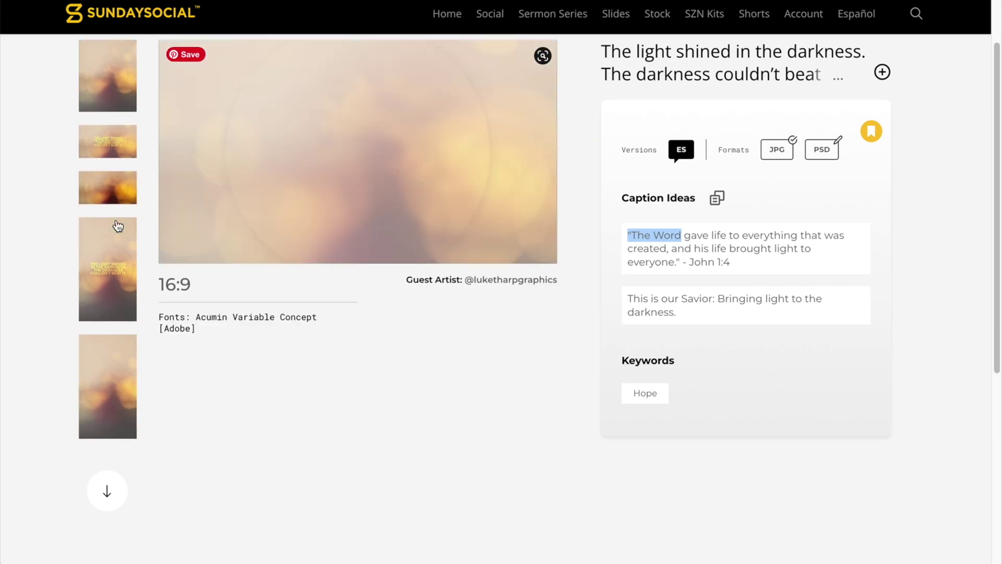
scroll(65, 253, "up", 2)
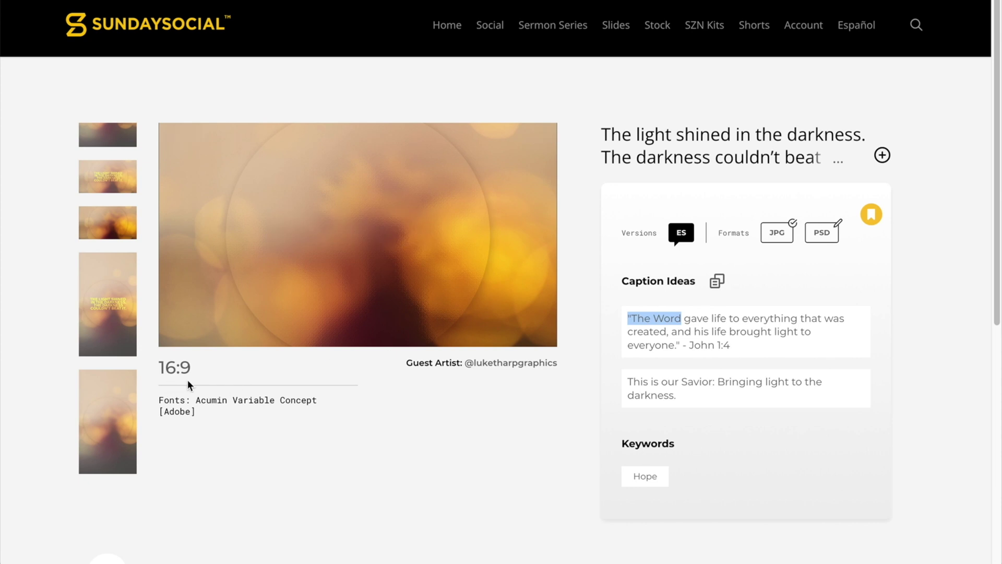
left_click_drag(186, 383, 176, 368)
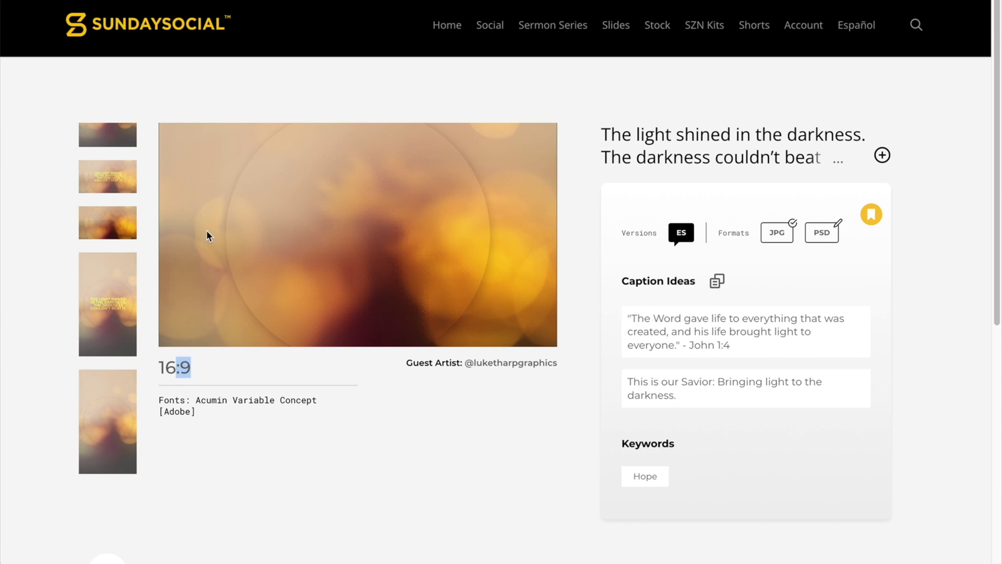
mouse_move(402, 234)
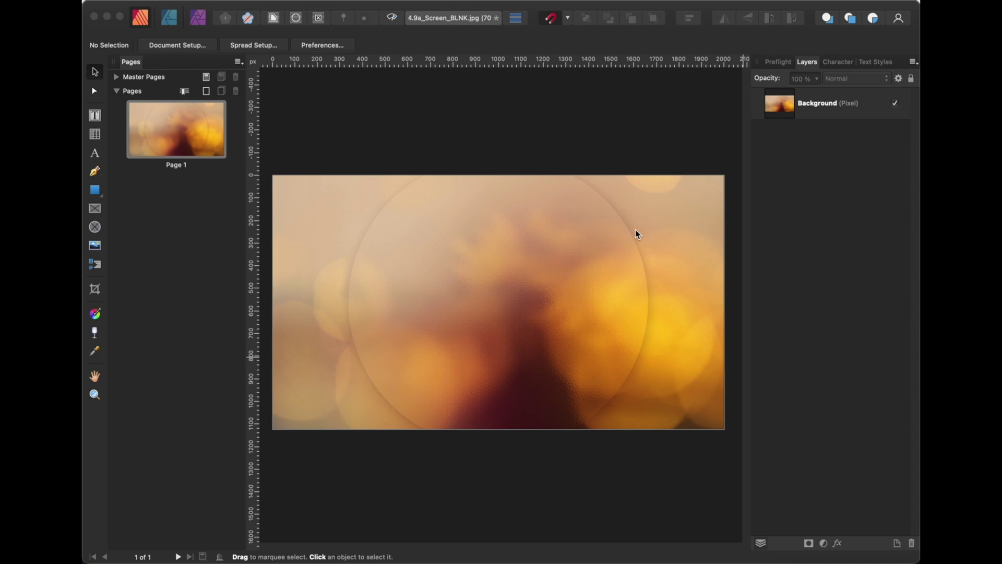
Switch to the Rectangle tool
left_click(96, 191)
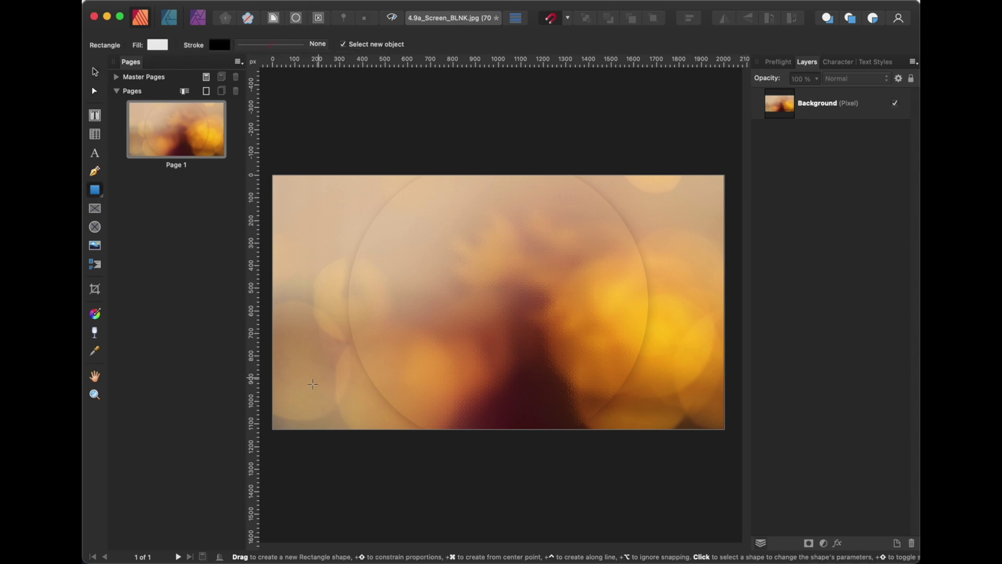
Draw a strip across the page's bottom edge and refit the whole page in view
left_click_drag(271, 404, 723, 429)
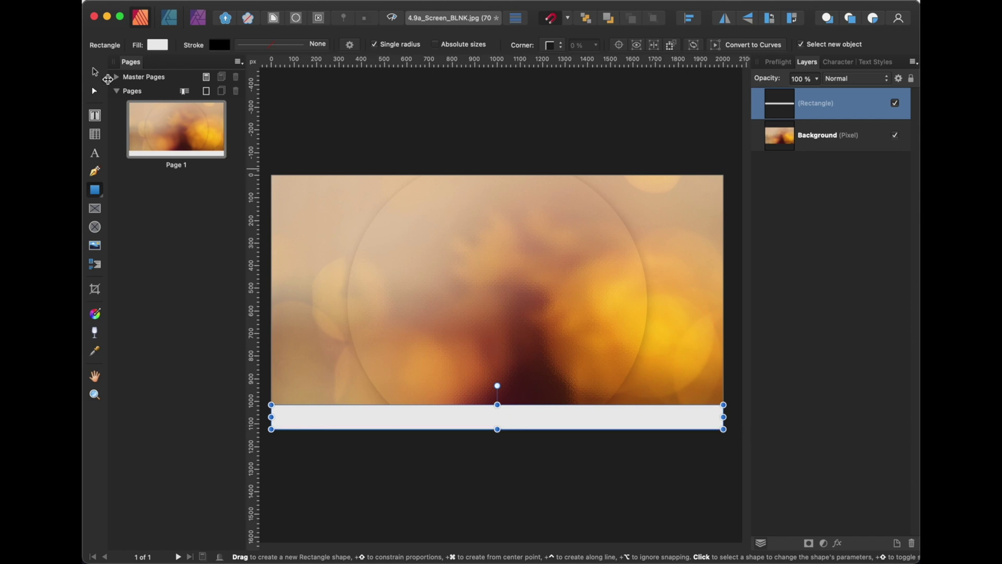
left_click(190, 143)
left_click(95, 73)
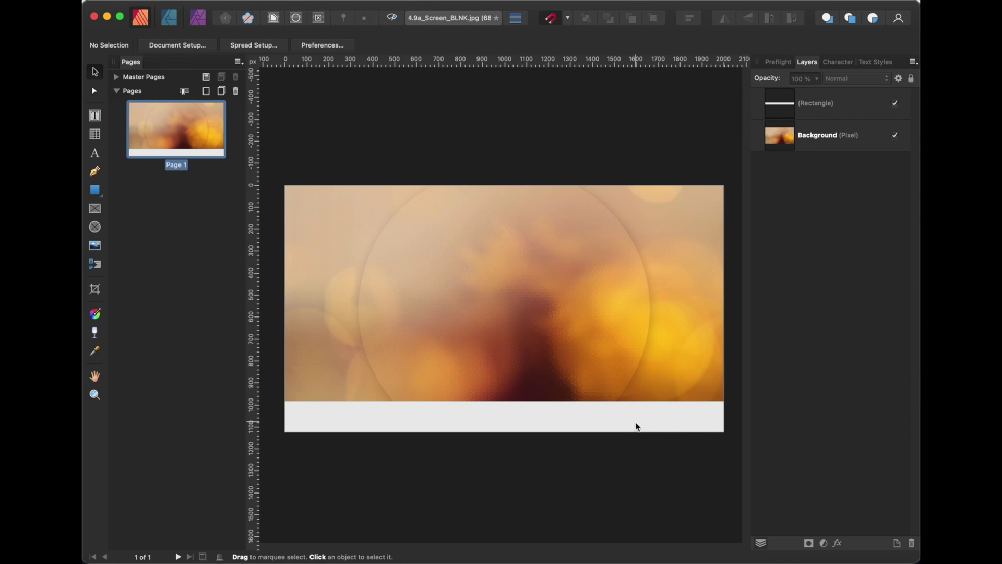
Fill the bottom strip black and make it slightly taller
left_click(672, 425)
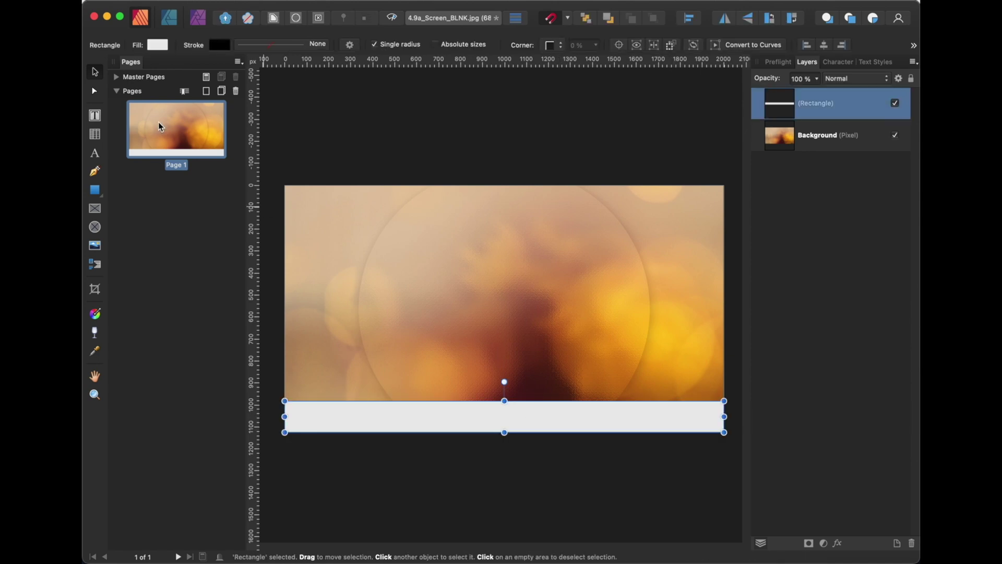
left_click(157, 44)
left_click(243, 192)
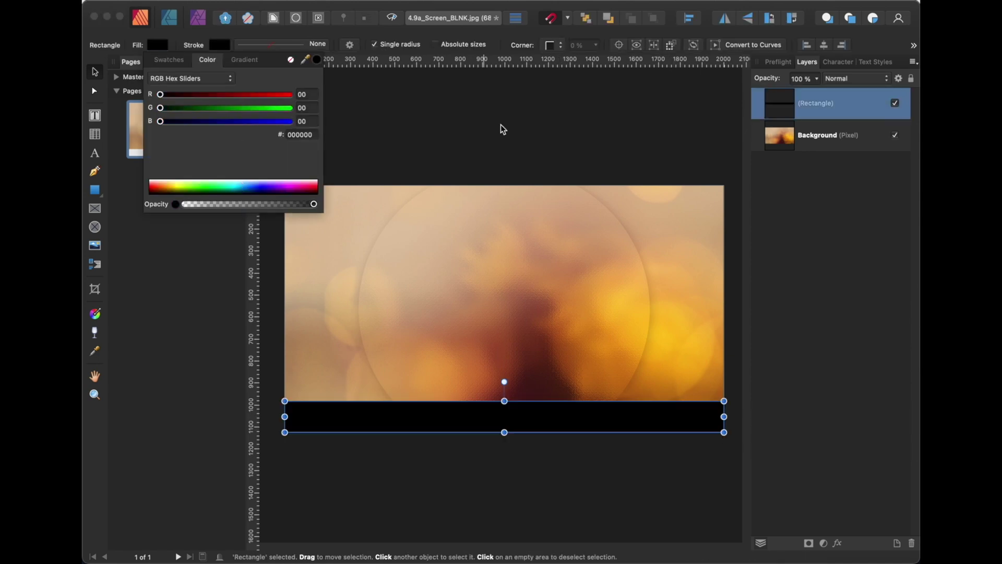
left_click(501, 127)
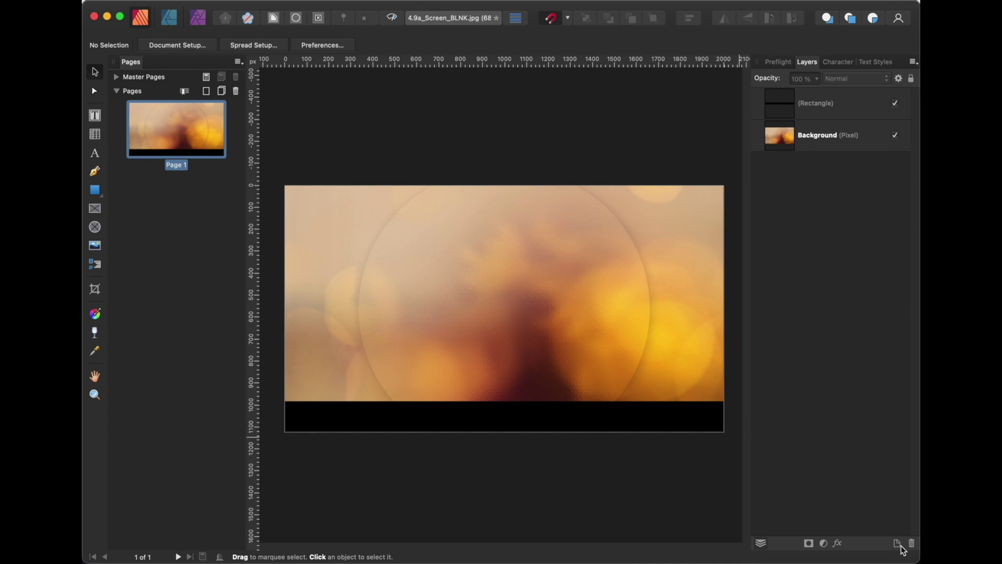
left_click(515, 418)
left_click_drag(504, 401, 504, 397)
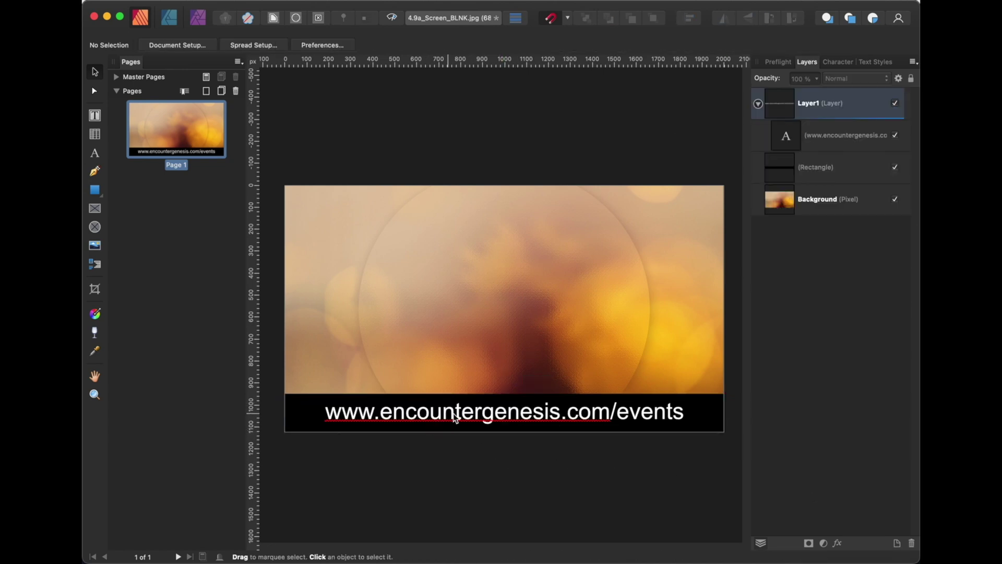
double_click(416, 416)
left_click_drag(384, 414, 273, 409)
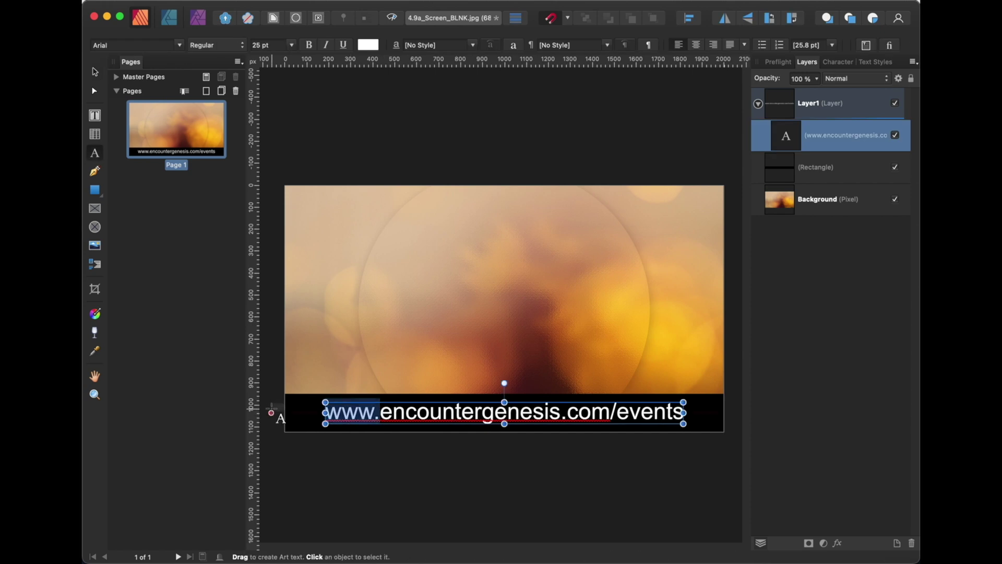
key("BackSpace")
left_click(94, 71)
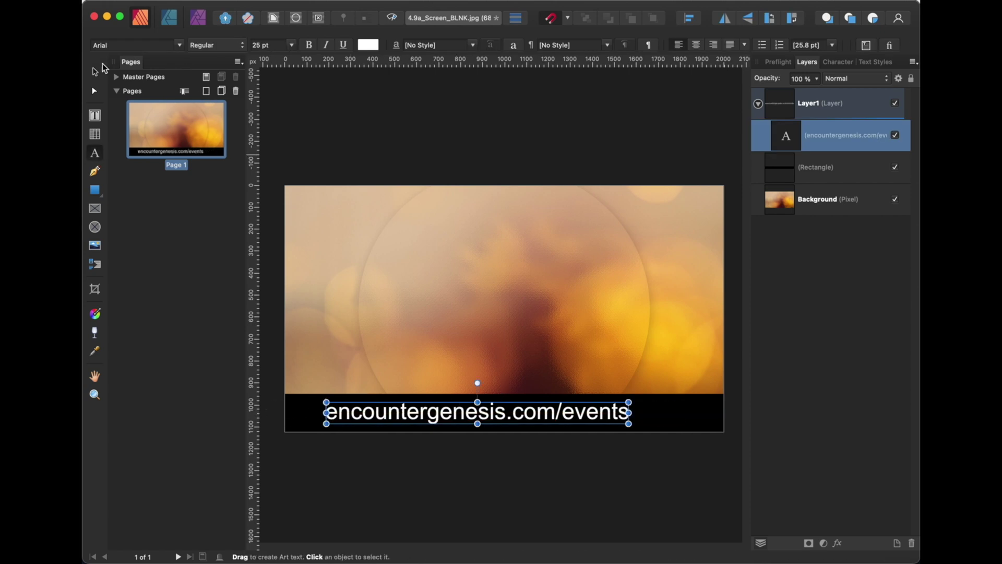
left_click_drag(539, 414, 567, 415)
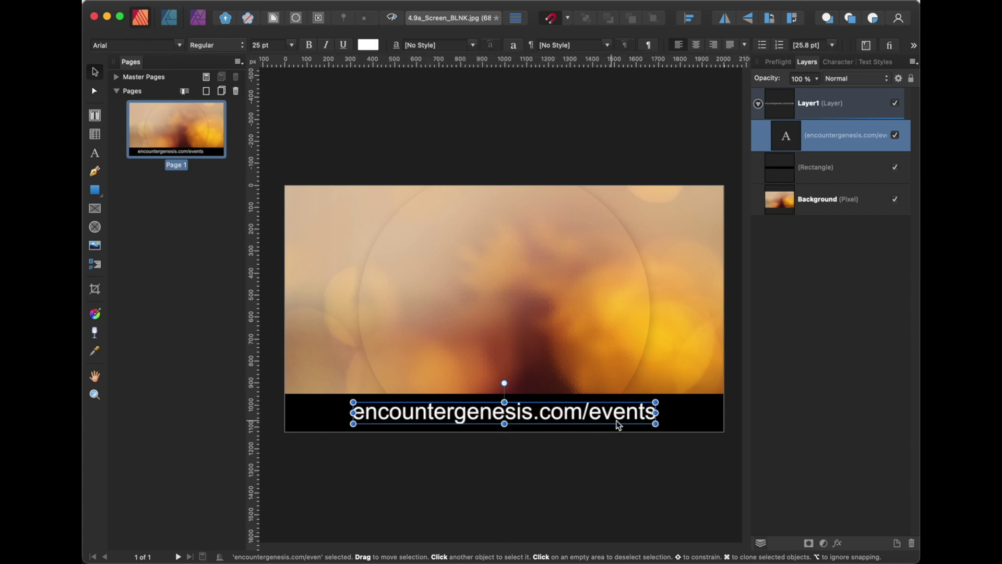
left_click(666, 454)
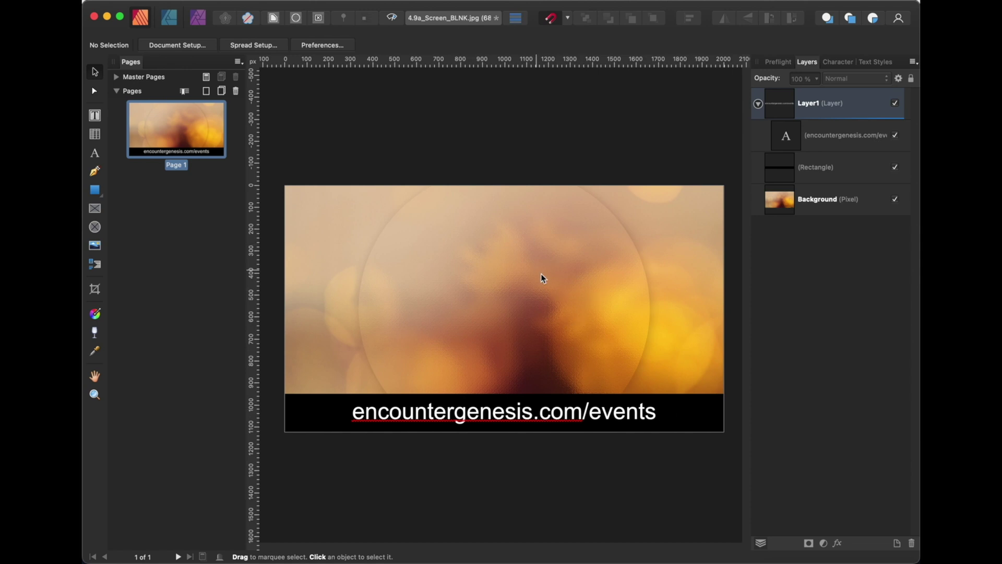
Drag the URL text to centre it horizontally and vertically within the black bar
left_click(654, 415)
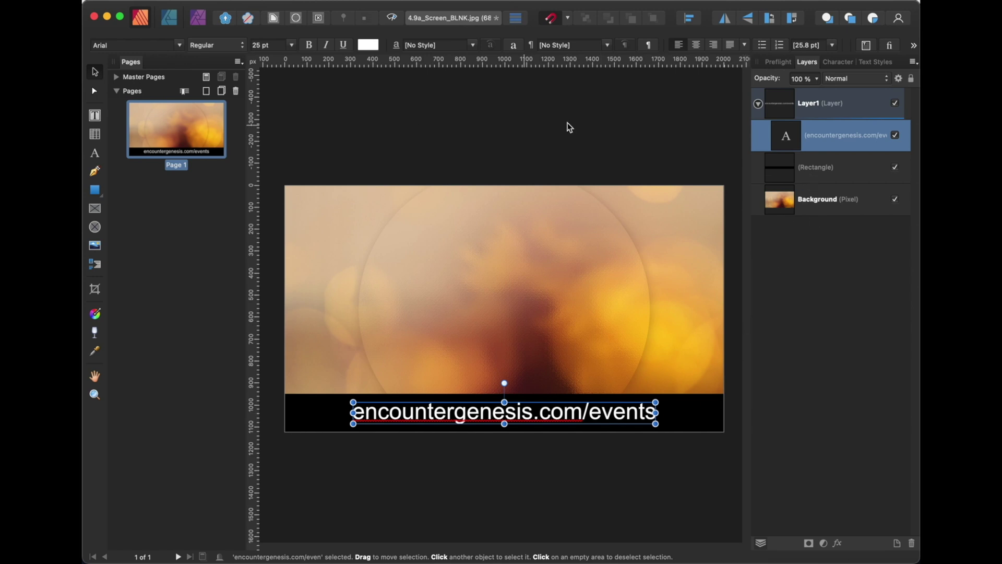
left_click(180, 47)
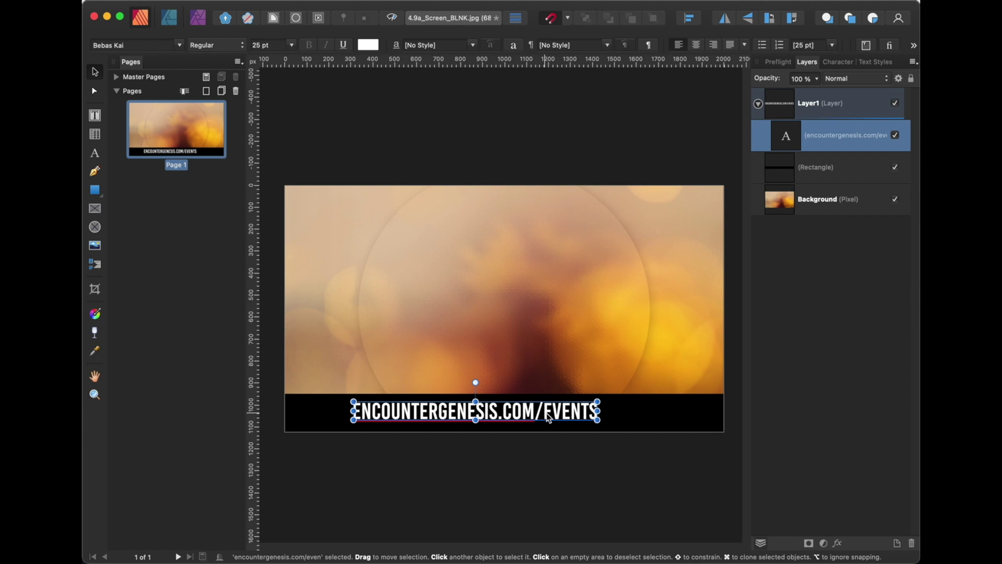
left_click_drag(548, 416, 581, 418)
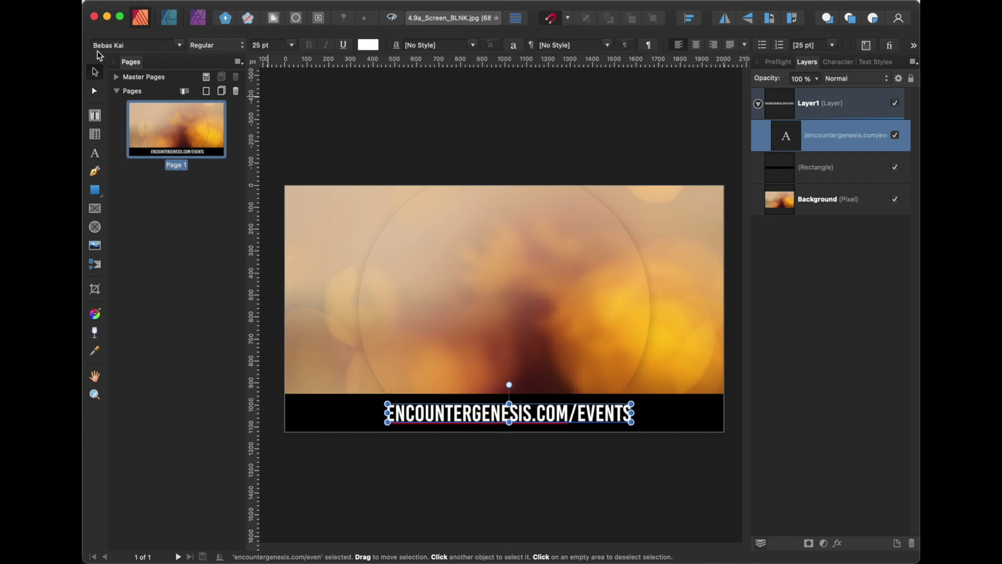
left_click_drag(606, 426, 602, 417)
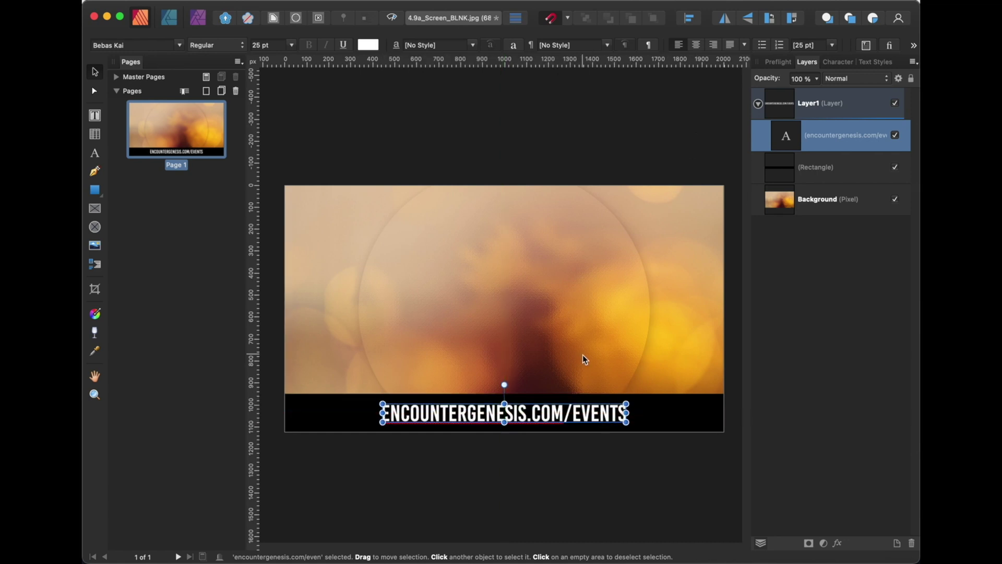
left_click(691, 126)
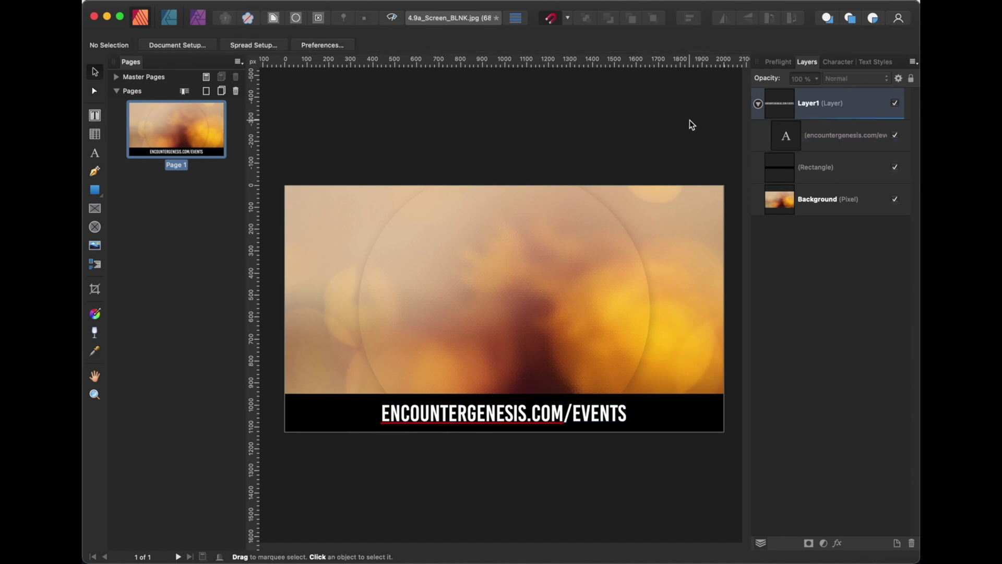
left_click(504, 412)
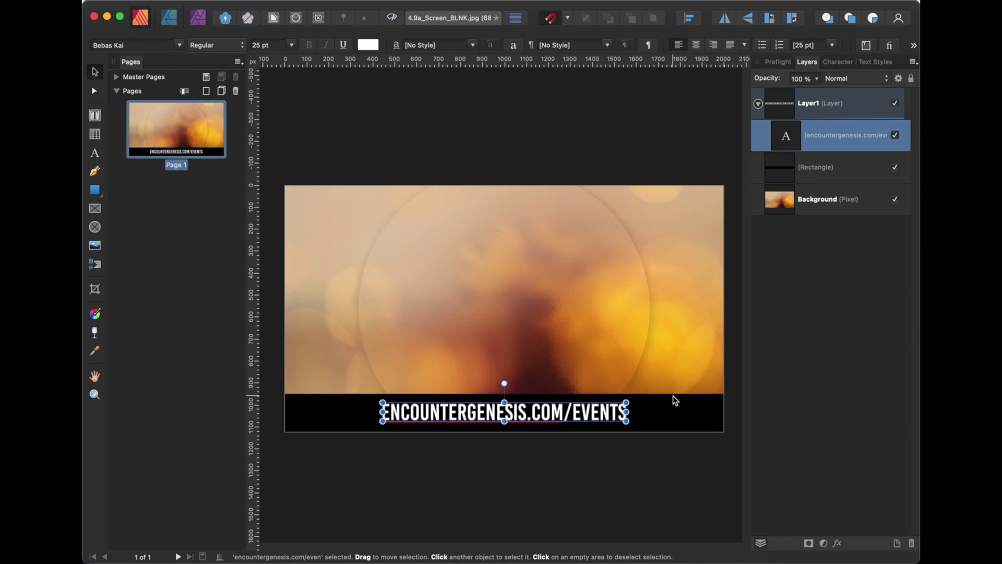
left_click(681, 460)
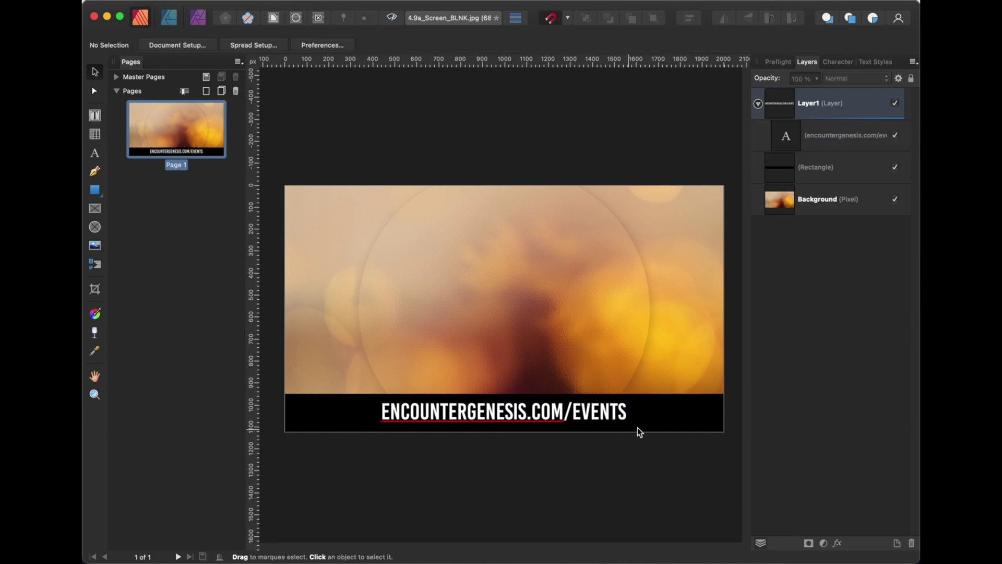
Fine-tune the URL's centring, then start a new artistic text object on the image
left_click(481, 416)
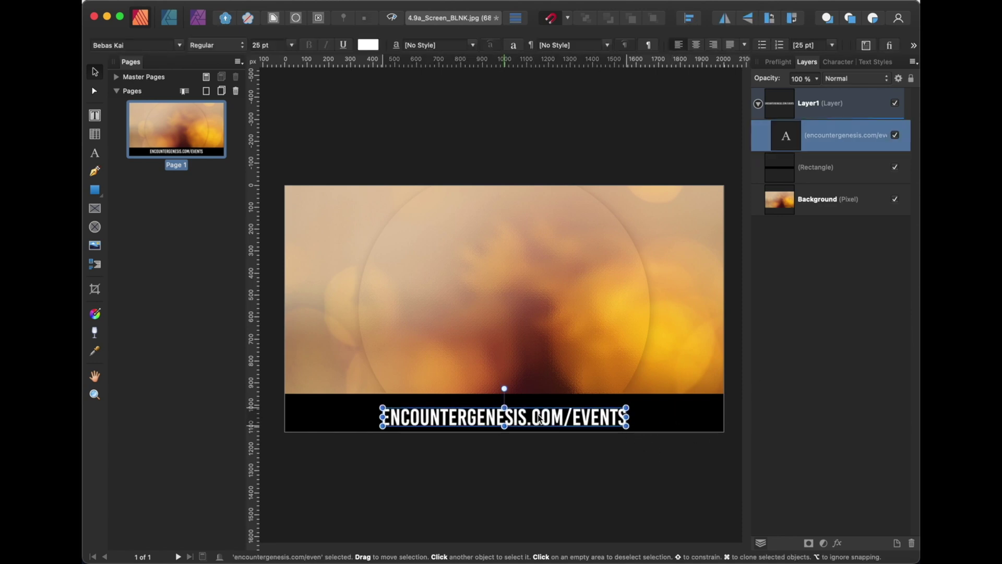
left_click_drag(539, 418, 537, 418)
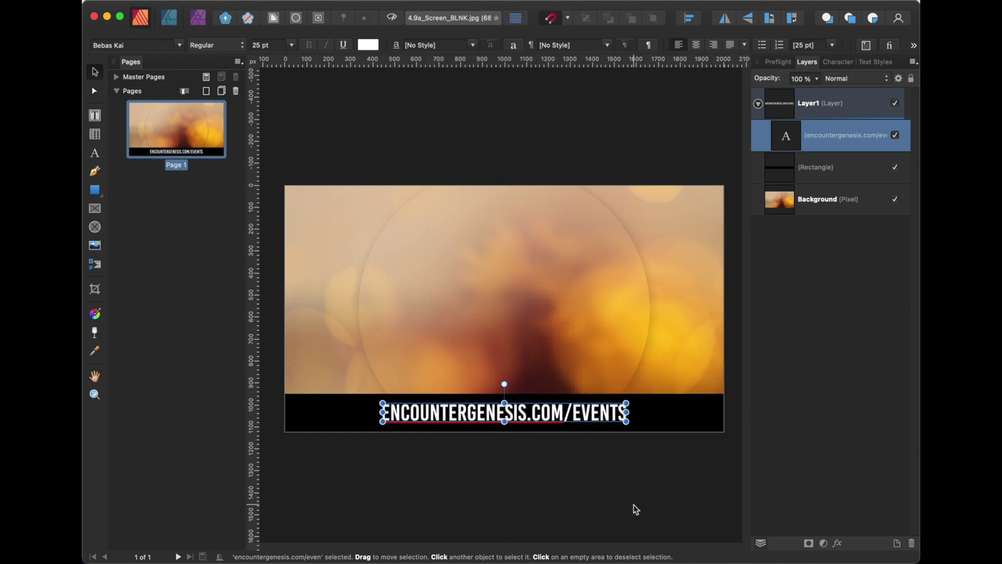
left_click(634, 509)
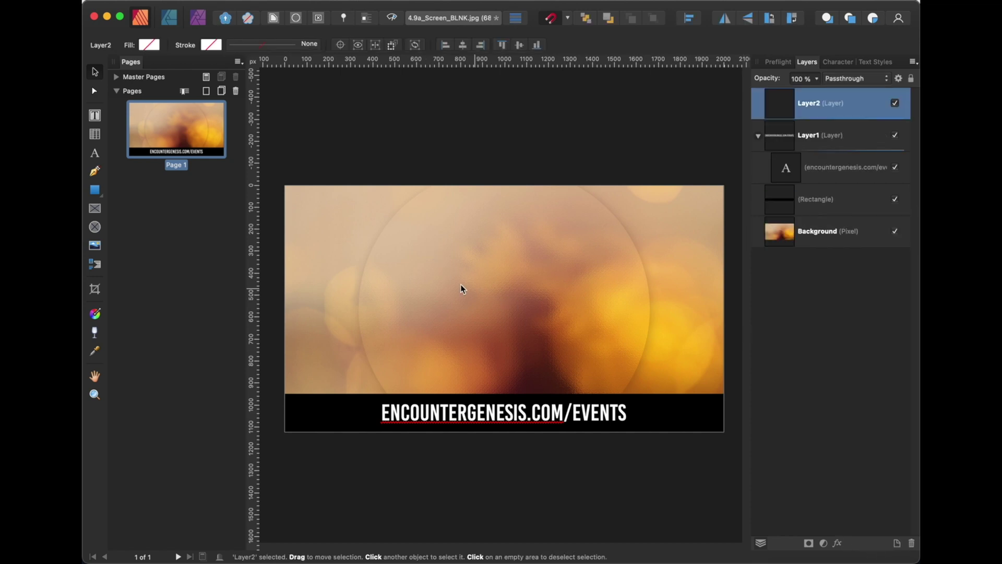
key("t")
left_click(430, 286)
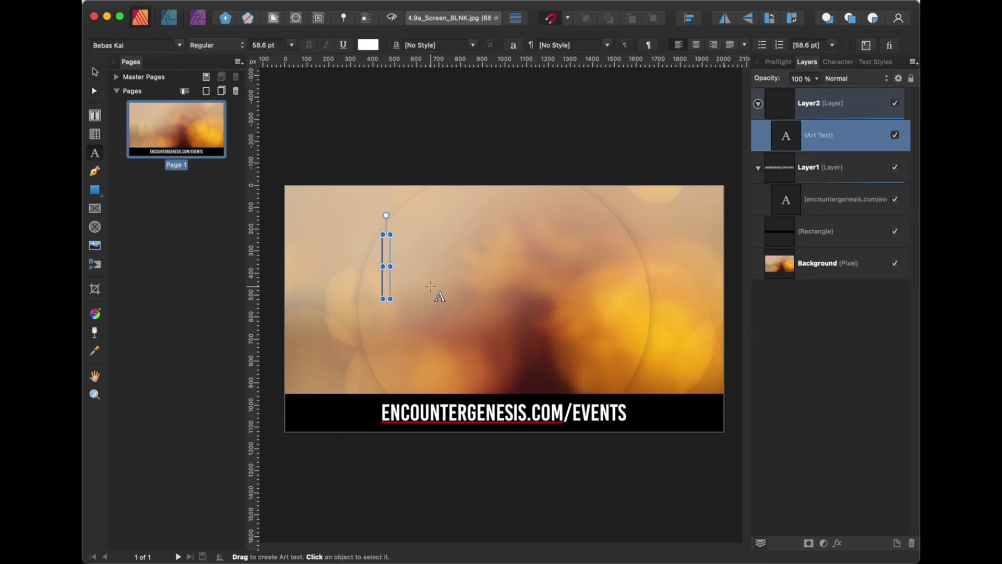
Paste the church name as artistic text, scale it to 36.1 pt and centre it at the top
type("GENESIS UPPER ROOM CHURCH")
key("Escape")
left_click_drag(386, 244, 582, 261)
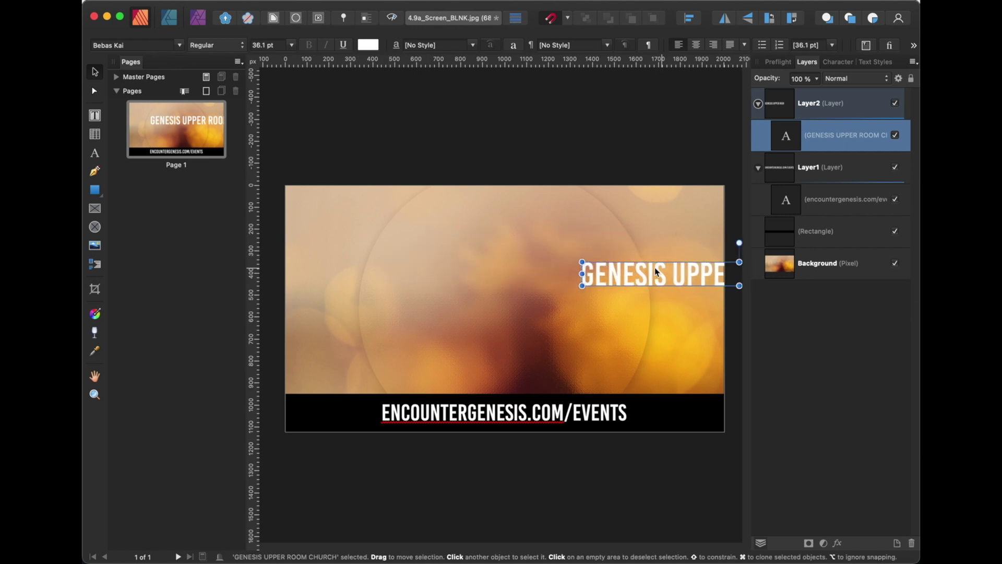
left_click_drag(656, 270, 429, 209)
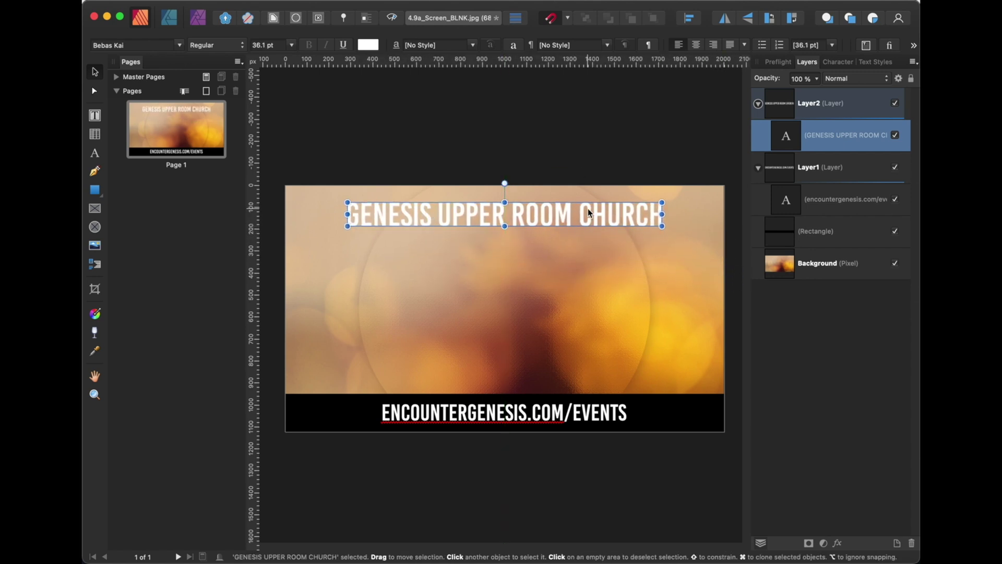
Duplicate the heading, move the copy below it and retype it as SUNDAY SERVICE
key("super+j")
left_click_drag(588, 208, 586, 287)
double_click(586, 286)
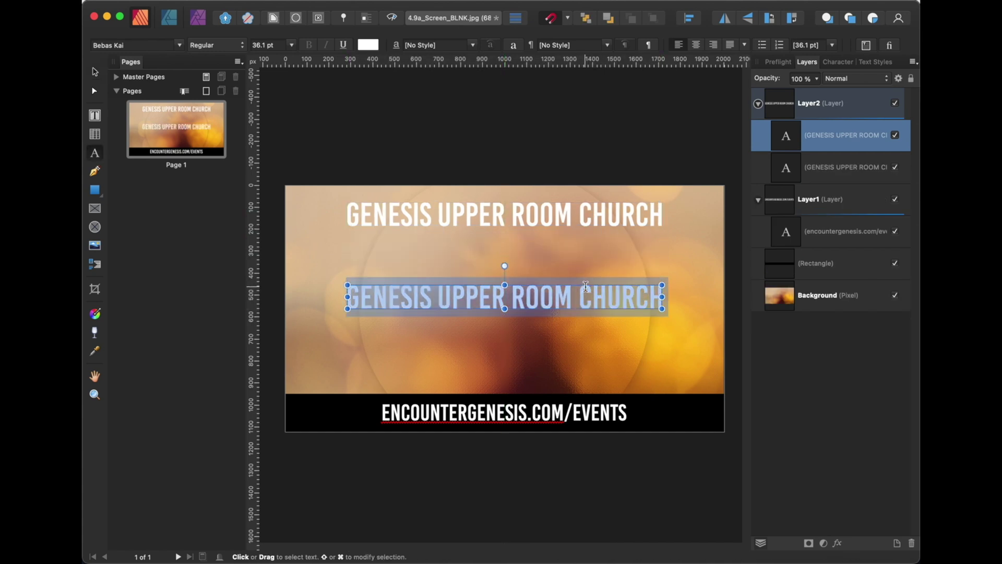
type("SUNDAY SERVICE")
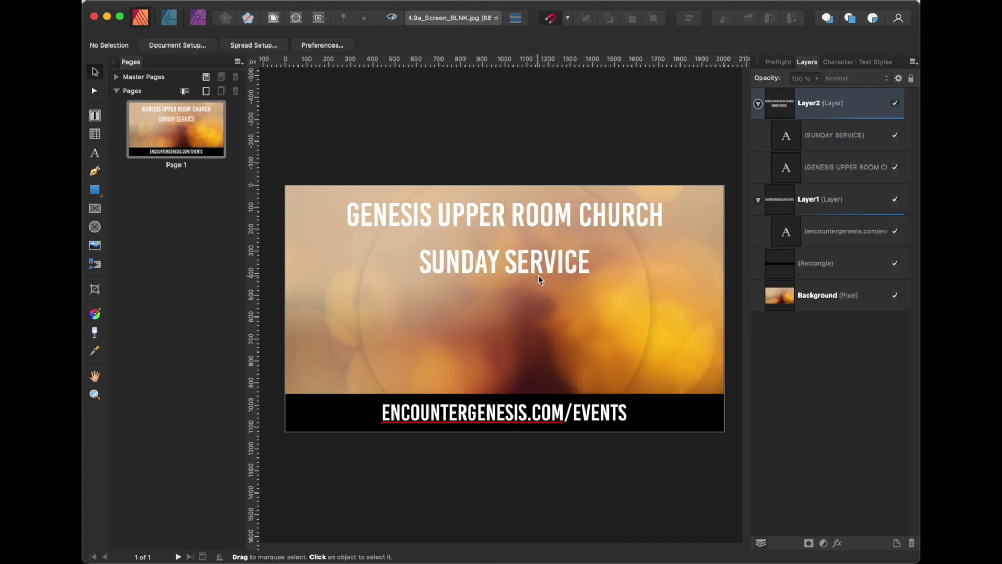
left_click(543, 267)
Move the church name and SUNDAY SERVICE down toward the middle, centred under each other
left_click_drag(551, 265, 547, 311)
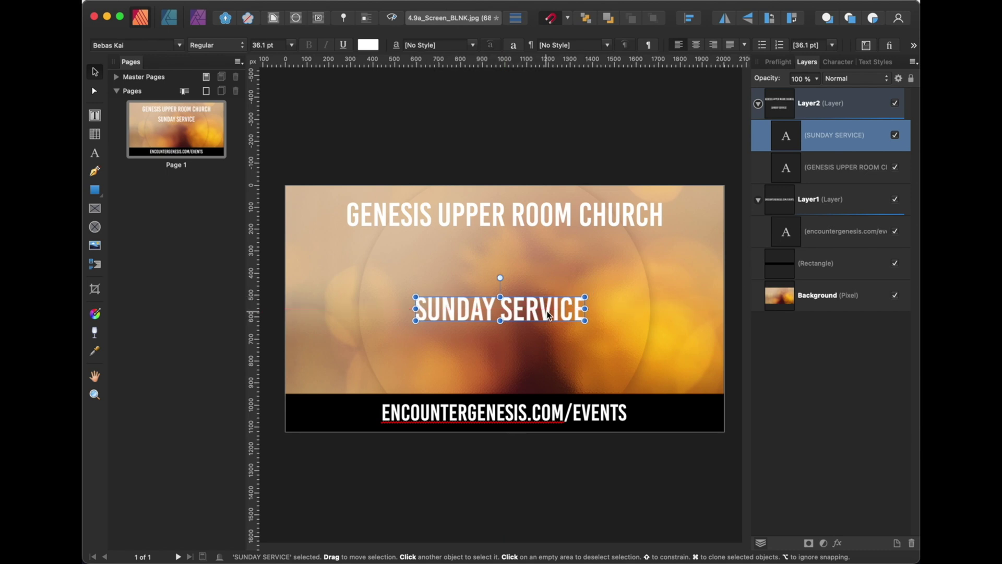
left_click(574, 213)
left_click_drag(575, 213, 581, 271)
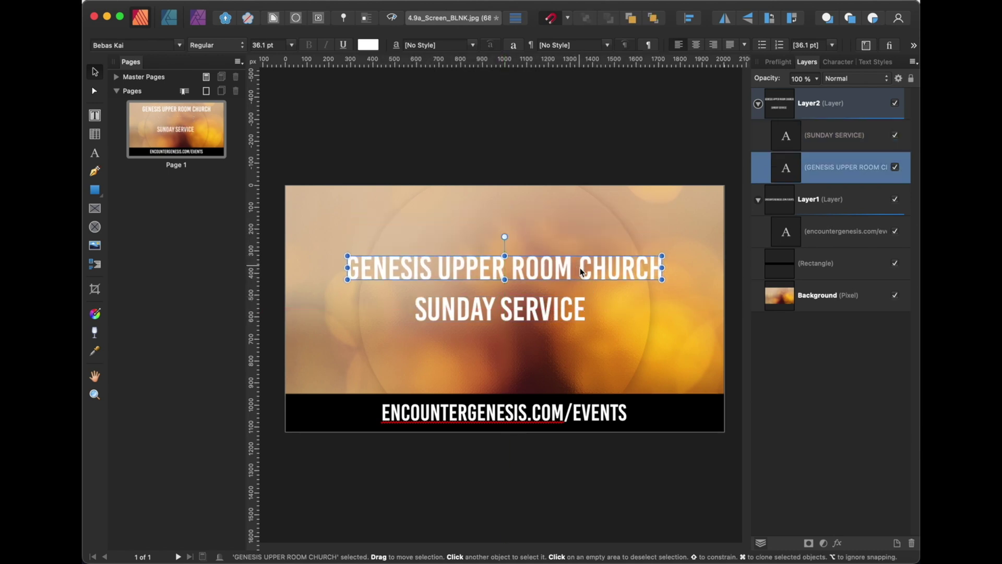
left_click(559, 316)
left_click_drag(559, 316, 561, 314)
Select both title lines, then clone SUNDAY SERVICE into a new line below
left_click(715, 119)
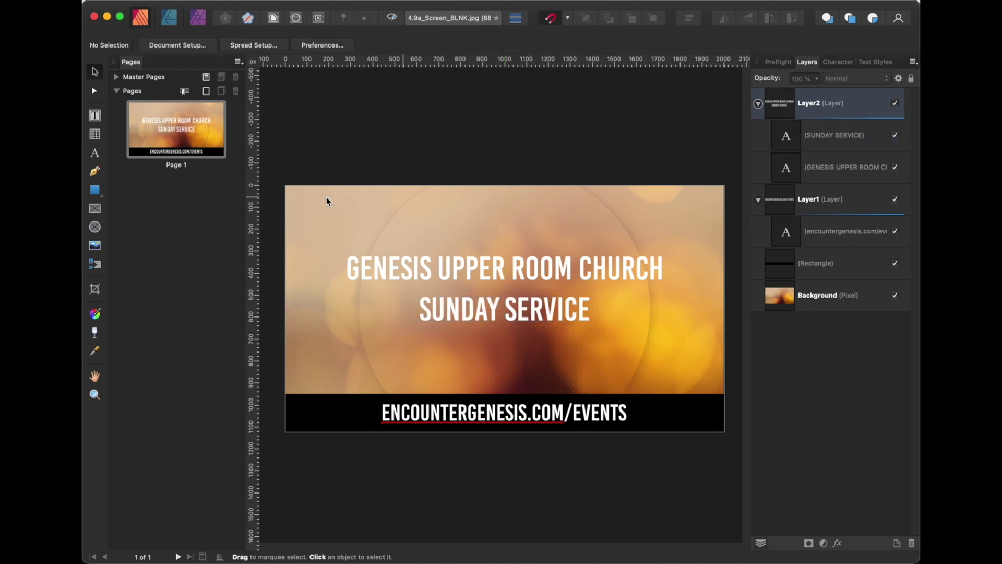
left_click_drag(285, 131, 582, 281)
left_click(641, 136)
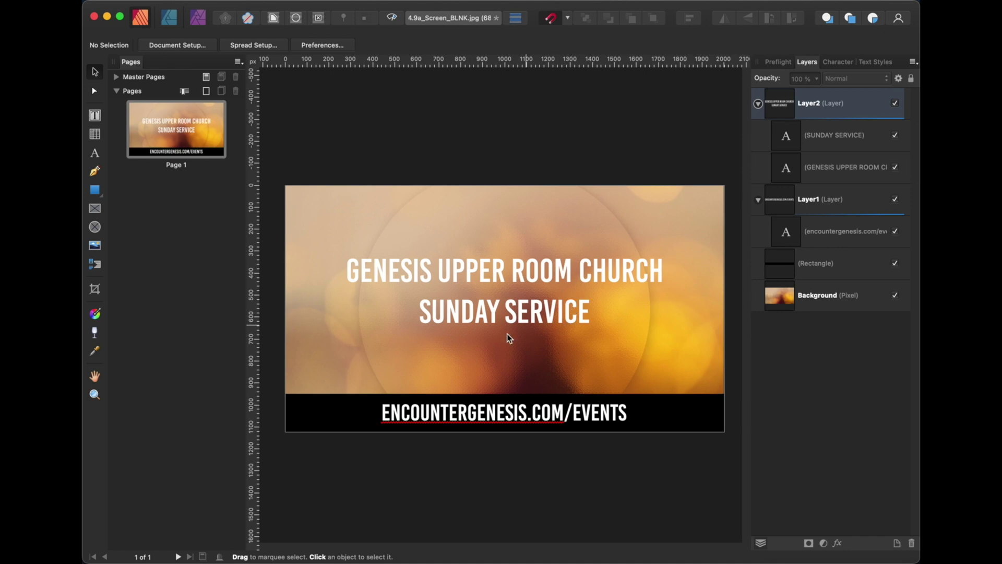
left_click(528, 308)
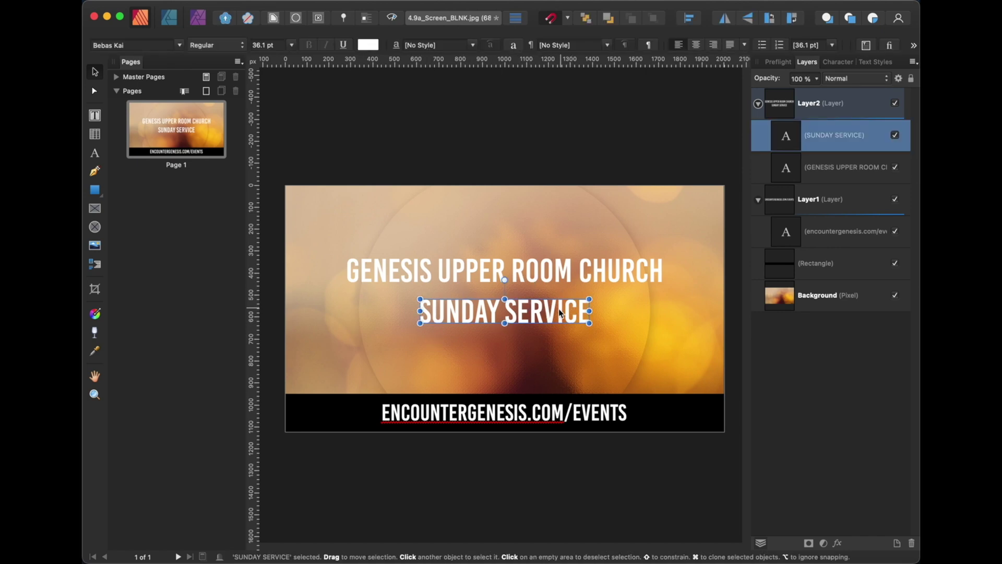
left_click_drag(555, 317, 557, 354)
Retype the cloned line as 3PM and move it to the top-right corner
double_click(556, 354)
key("super+a")
type("3pm")
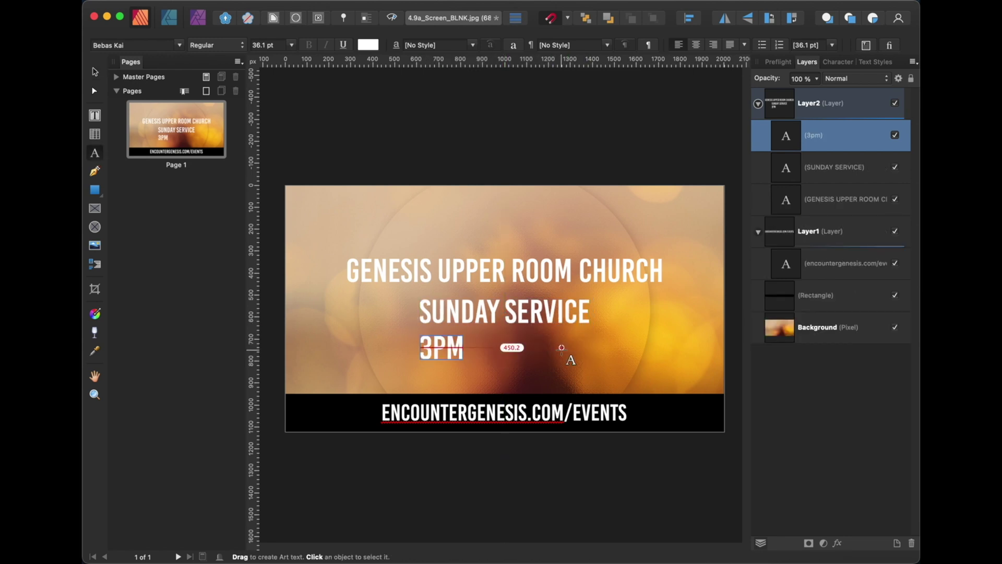
key("Escape")
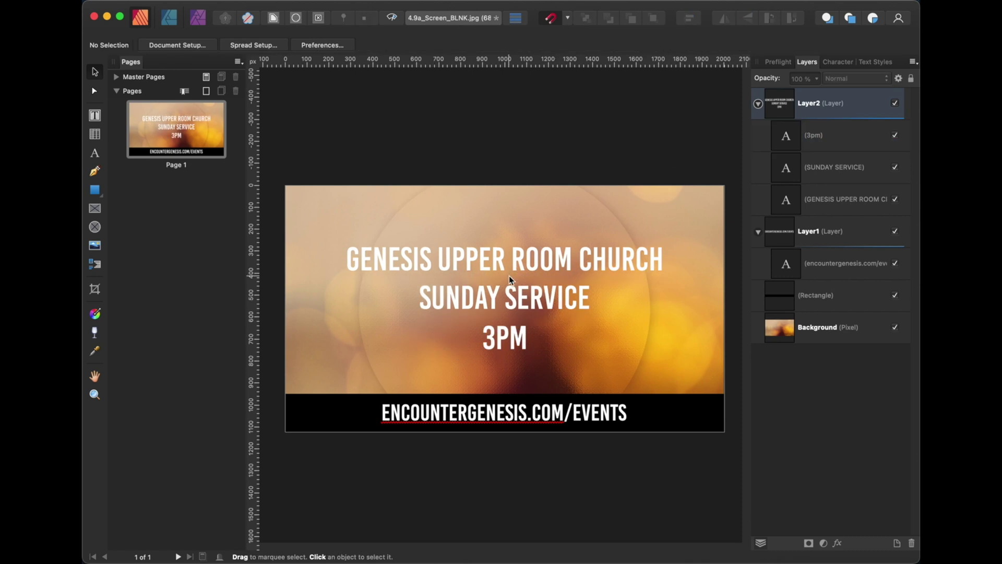
left_click_drag(502, 340, 690, 210)
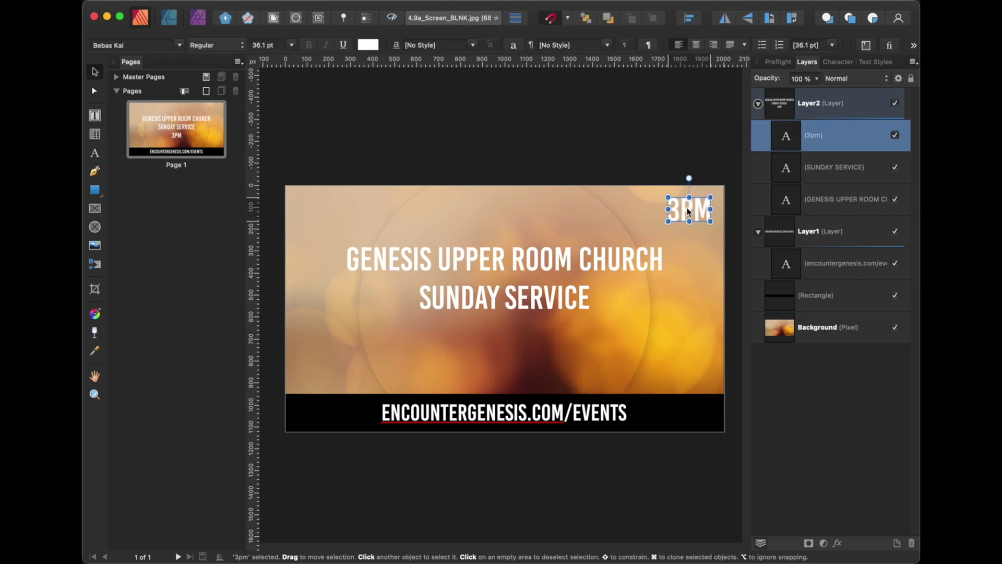
Add '@ ' in front so the top-right text reads '@ 3PM'
left_click(687, 162)
left_click(688, 204)
double_click(674, 210)
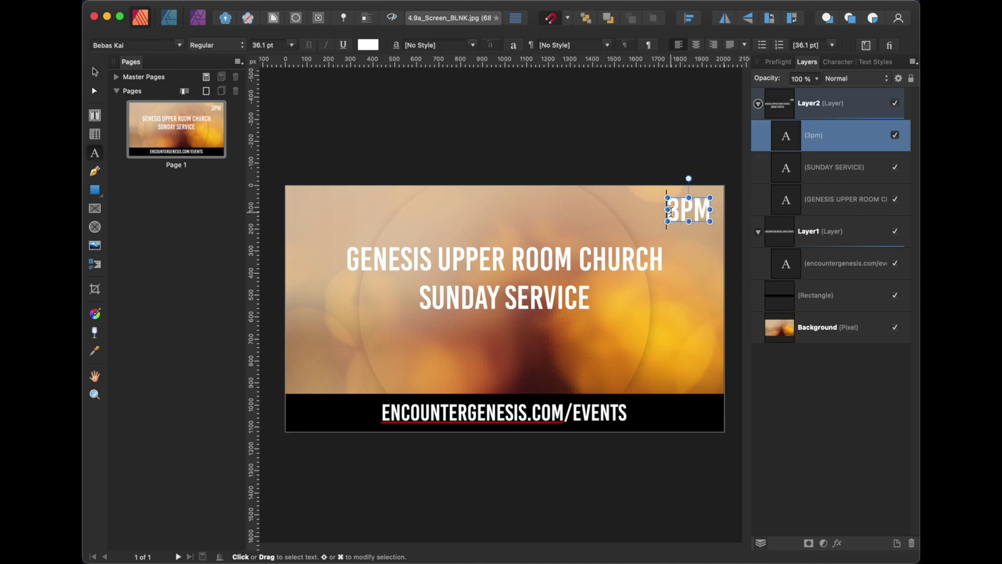
type("@")
key("Escape")
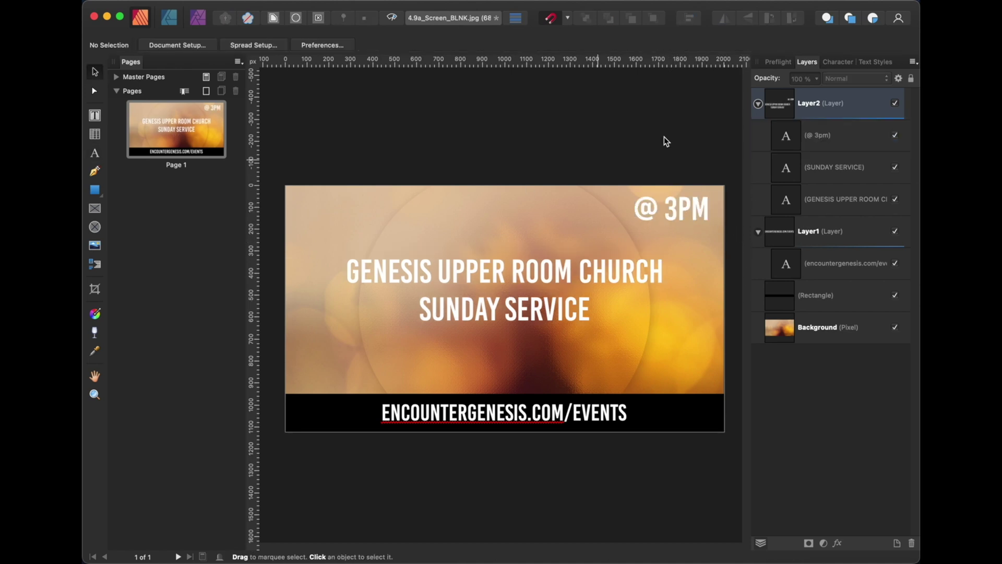
Select the church name and SUNDAY SERVICE lines together and open their Layer Effects
left_click(616, 269)
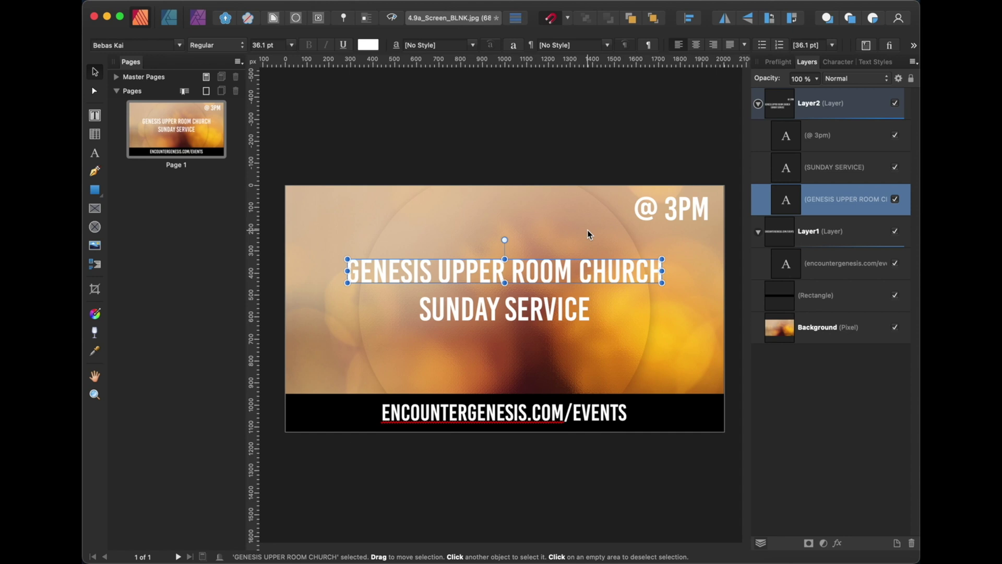
left_click(835, 167)
left_click(837, 198, "shift")
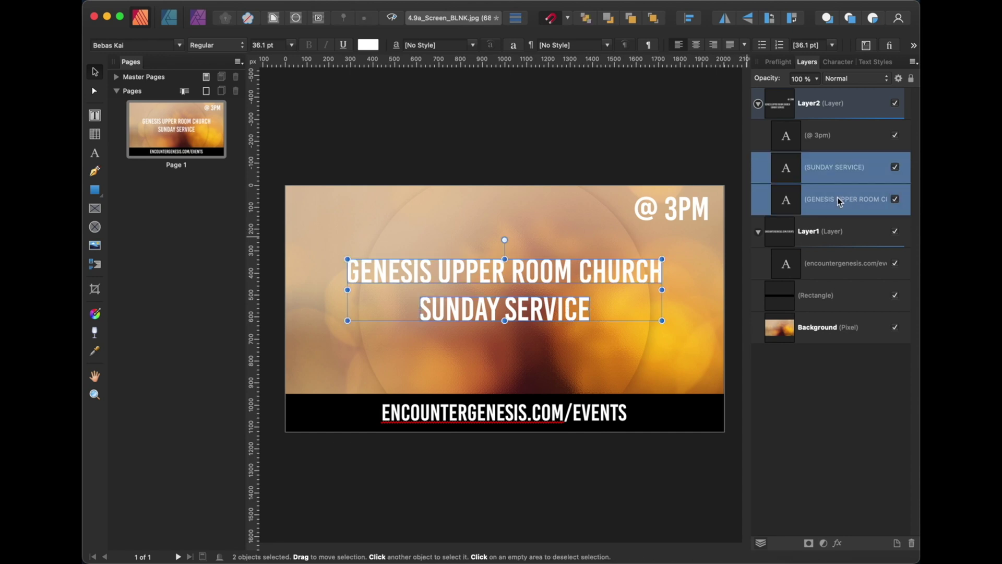
right_click(474, 277)
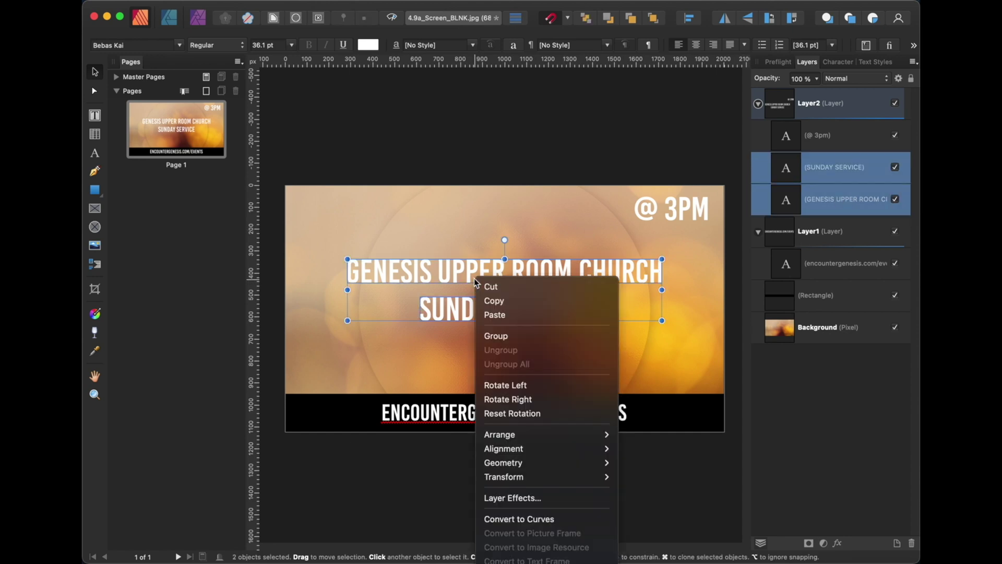
left_click(533, 498)
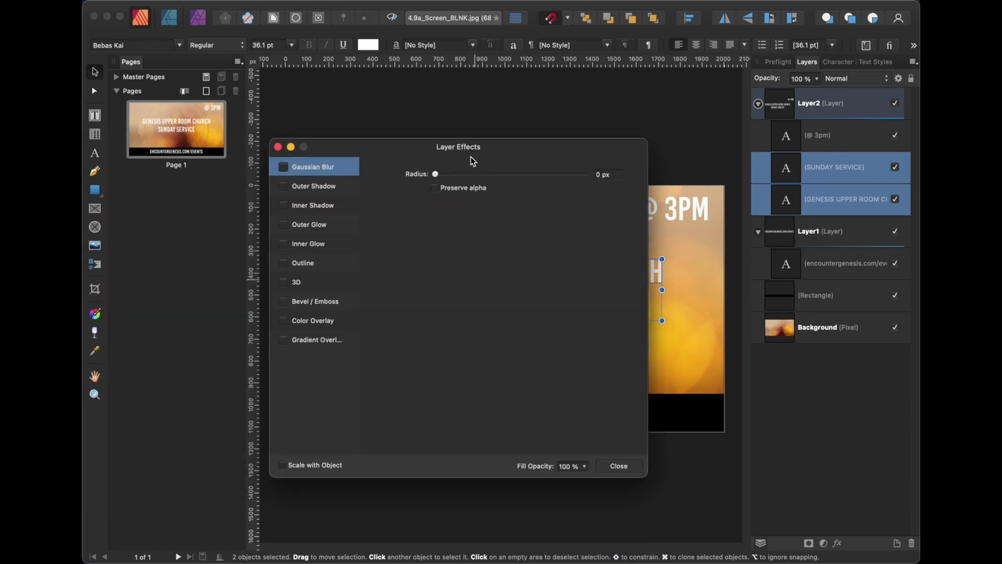
Enable Color Overlay and set its colour to bright yellow FFFF7E
left_click(287, 320)
left_click(318, 327)
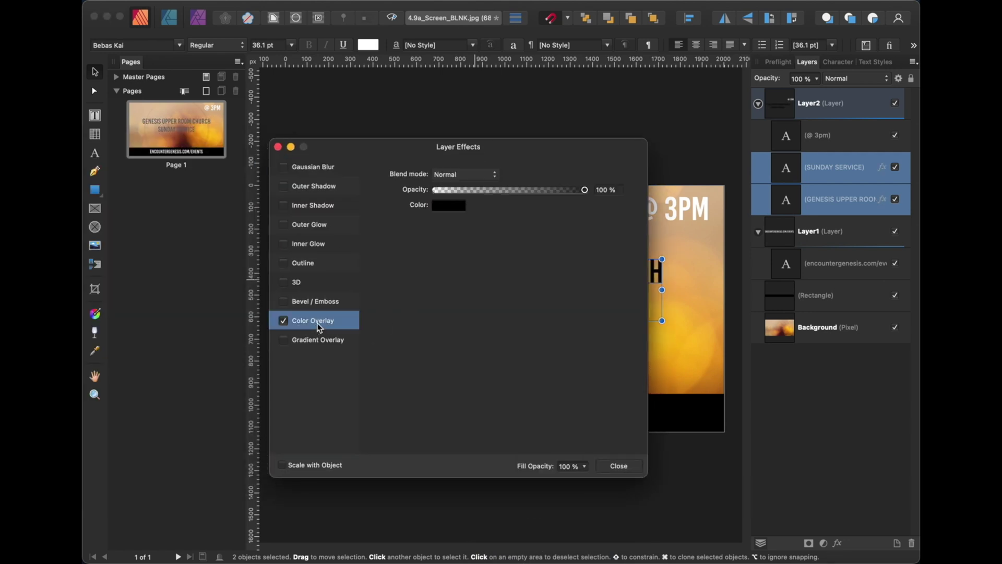
left_click_drag(491, 155, 753, 159)
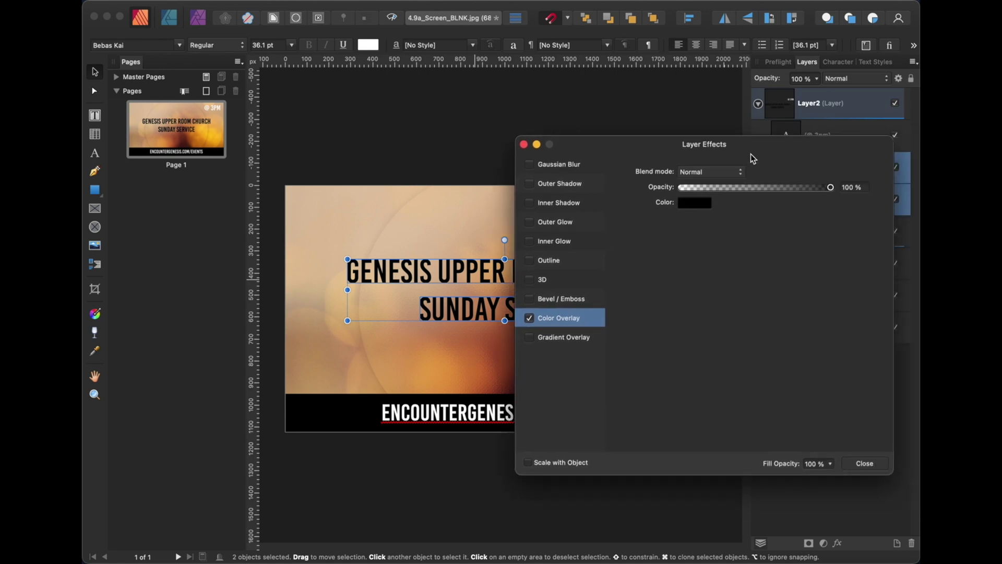
left_click(695, 203)
left_click(700, 367)
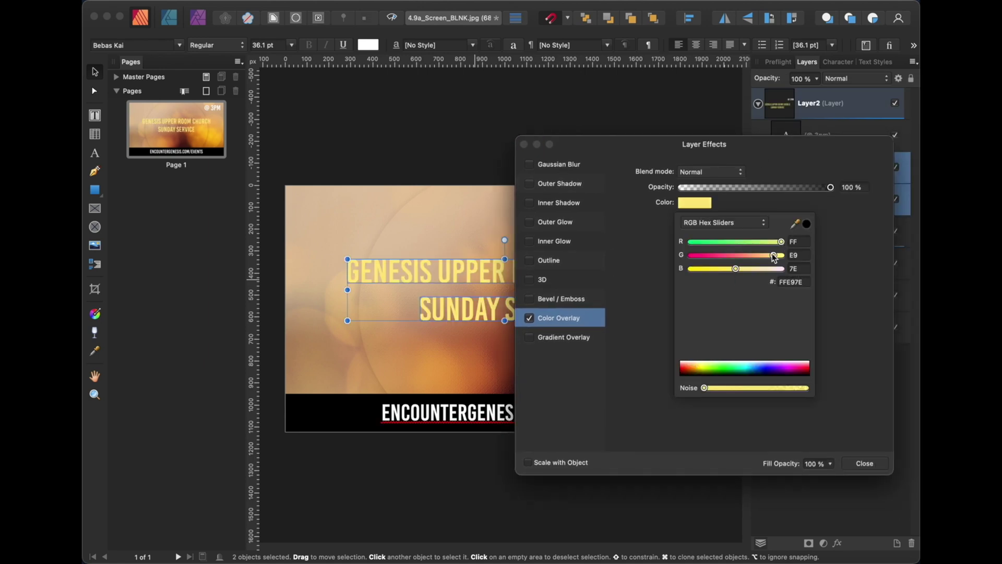
left_click_drag(774, 256, 669, 272)
left_click_drag(784, 174, 796, 155)
Add an Outer Shadow to the yellow title lines with 0.7 px radius and 3.6 px offset
left_click(561, 191)
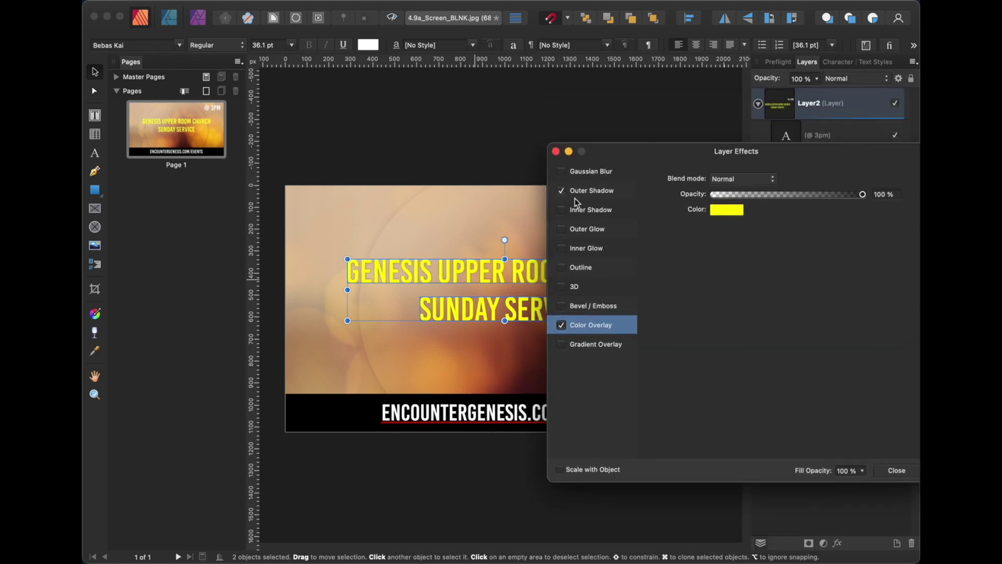
left_click(607, 190)
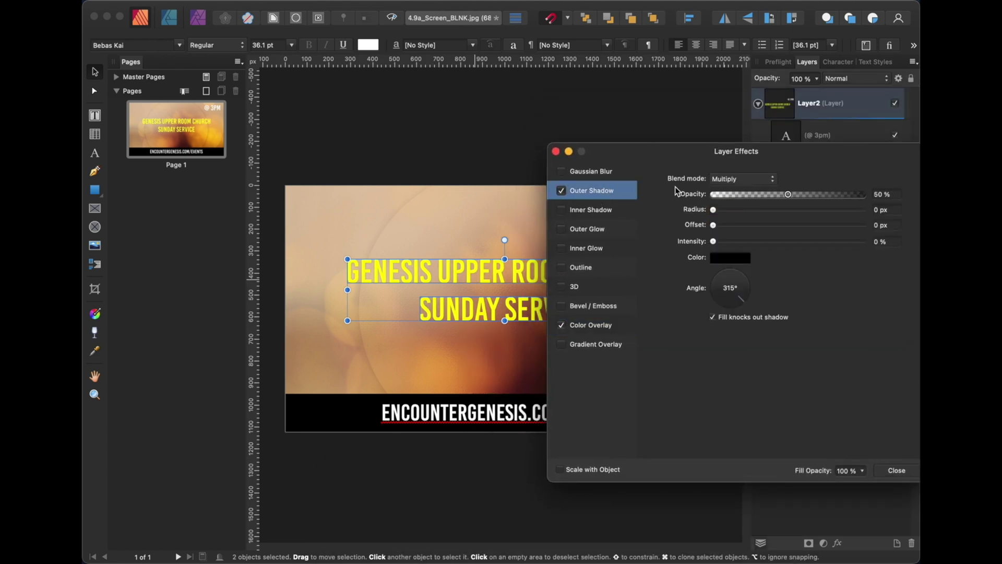
left_click_drag(714, 209, 756, 225)
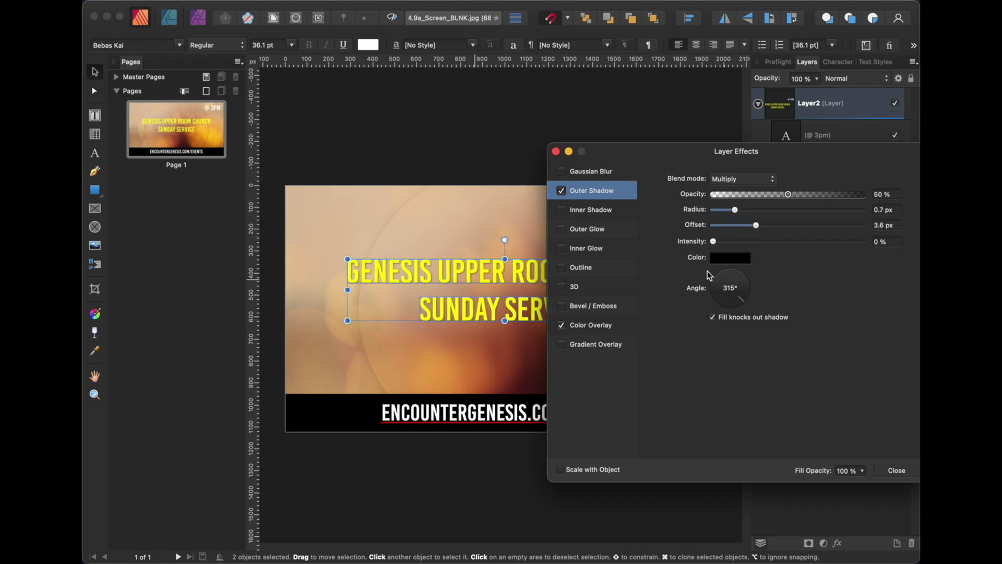
key("Escape")
key("Escape")
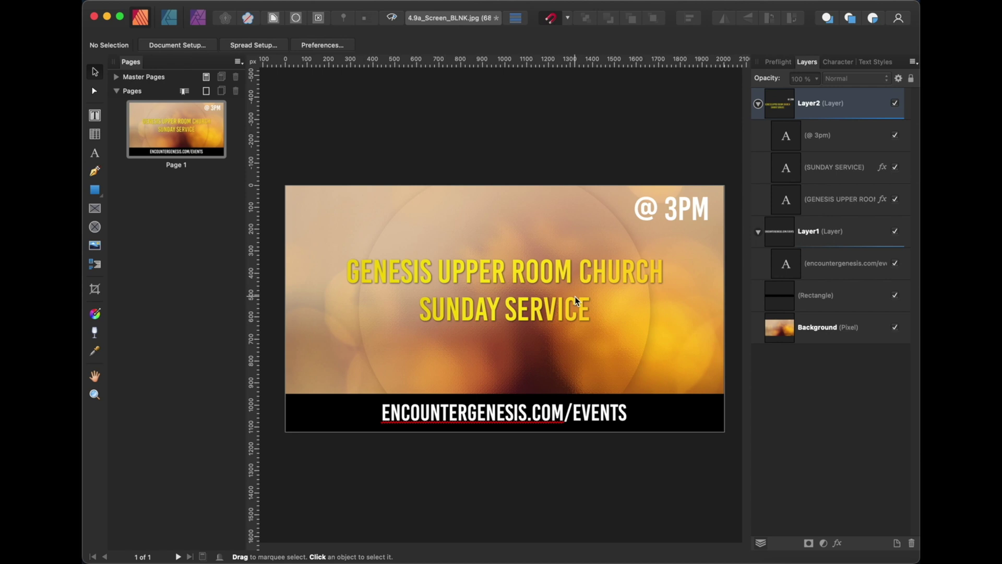